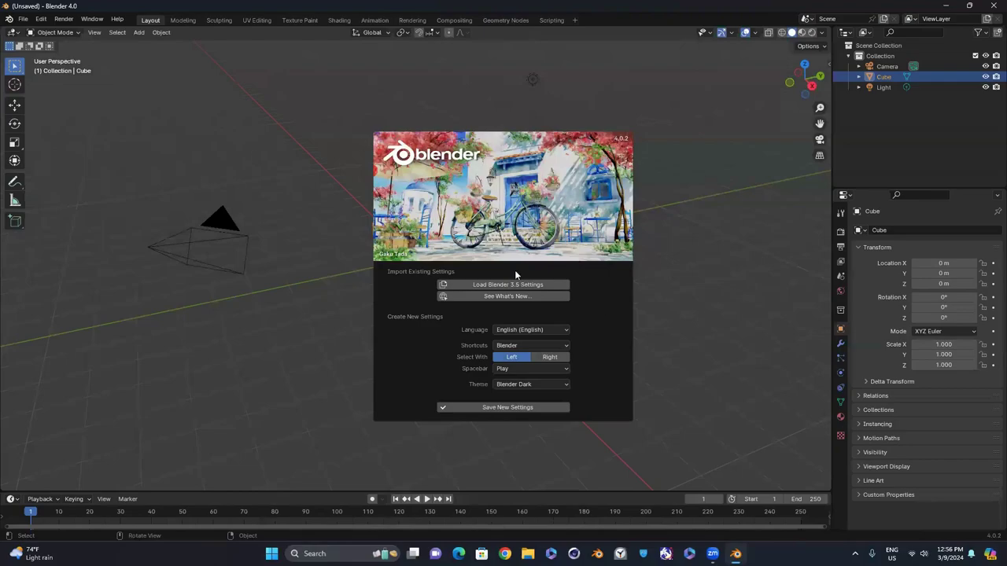
Close the splash screen, orbit the view and put the default cube into Edit Mode
{"action": "left_click", "coordinate": [677, 206]}
{"action": "left_click_drag", "start_coordinate": [803, 79], "coordinate": [674, 53]}
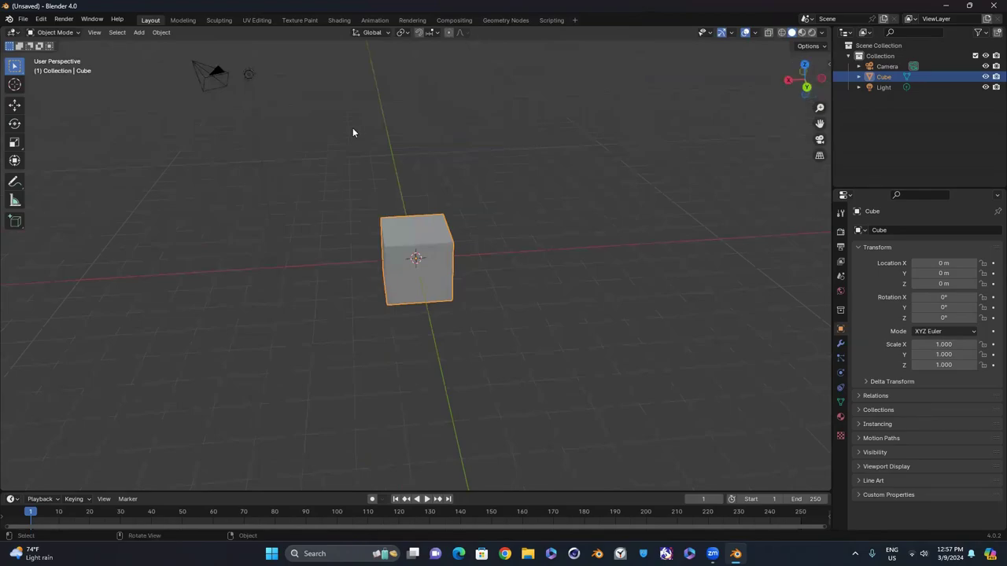
{"action": "key", "text": "Tab"}
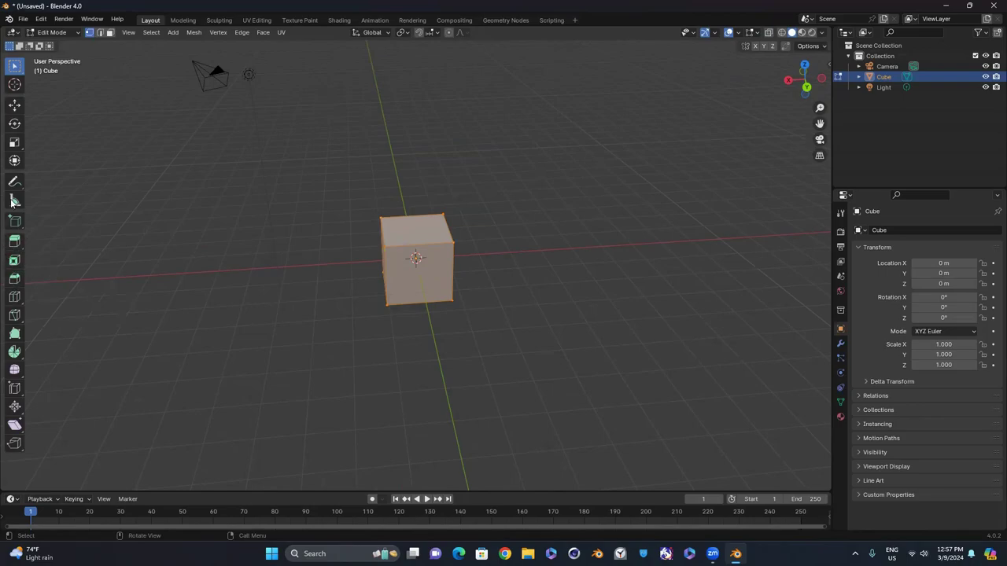
With Extrude Region in Face select mode, raise the cube's top face into a tall column
{"action": "left_click", "coordinate": [14, 244]}
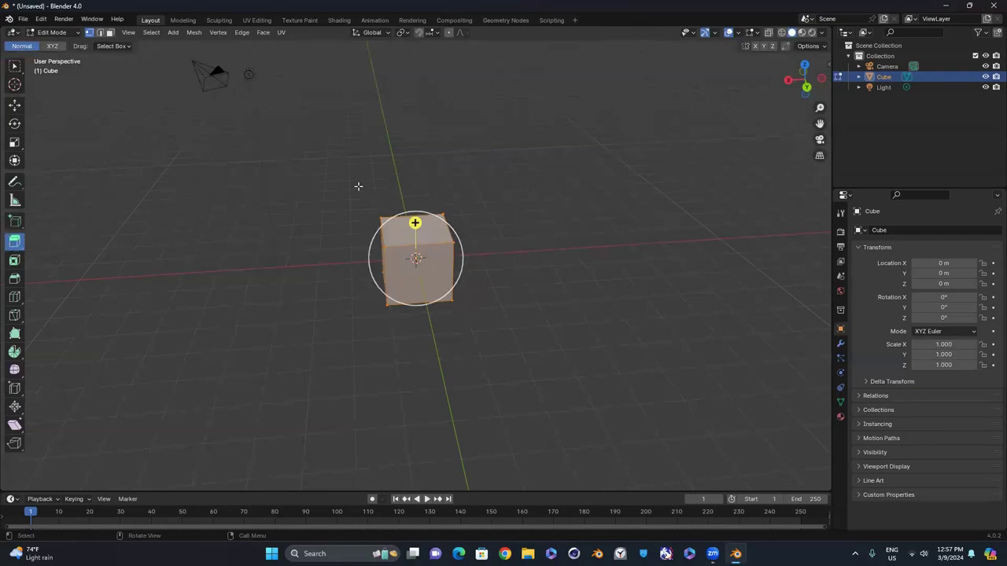
{"action": "left_click", "coordinate": [110, 32]}
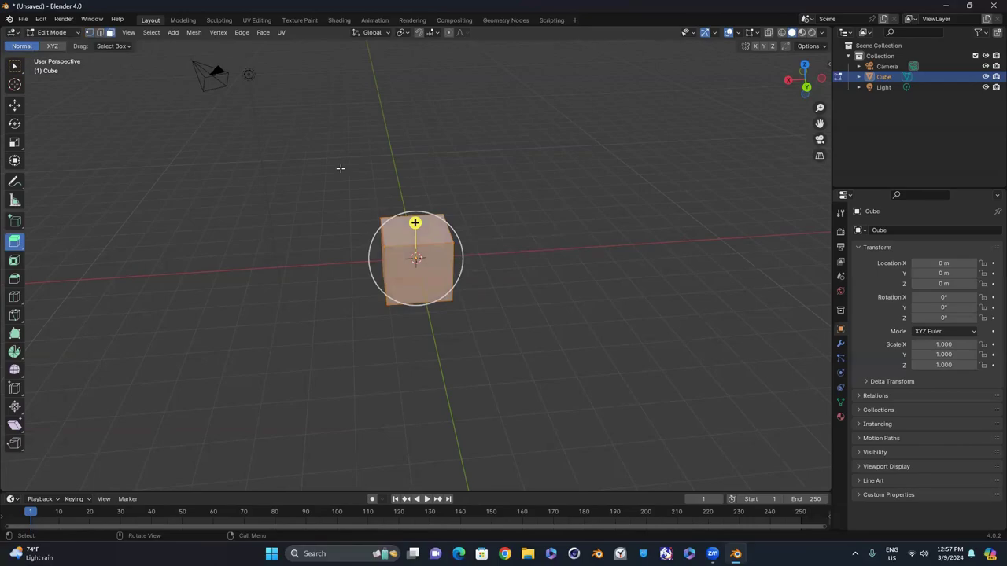
{"action": "left_click", "coordinate": [433, 224]}
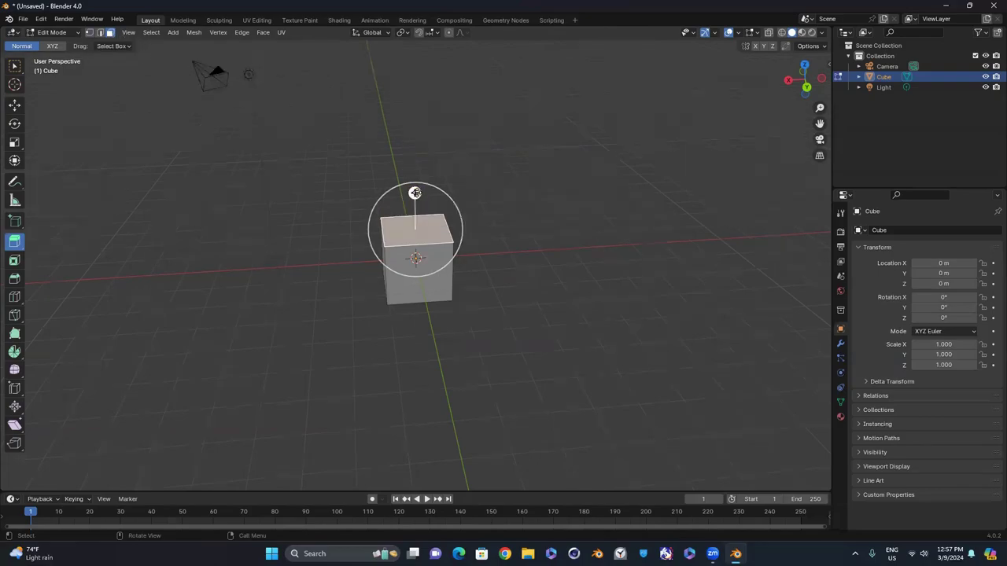
{"action": "left_click_drag", "start_coordinate": [414, 193], "coordinate": [431, 68]}
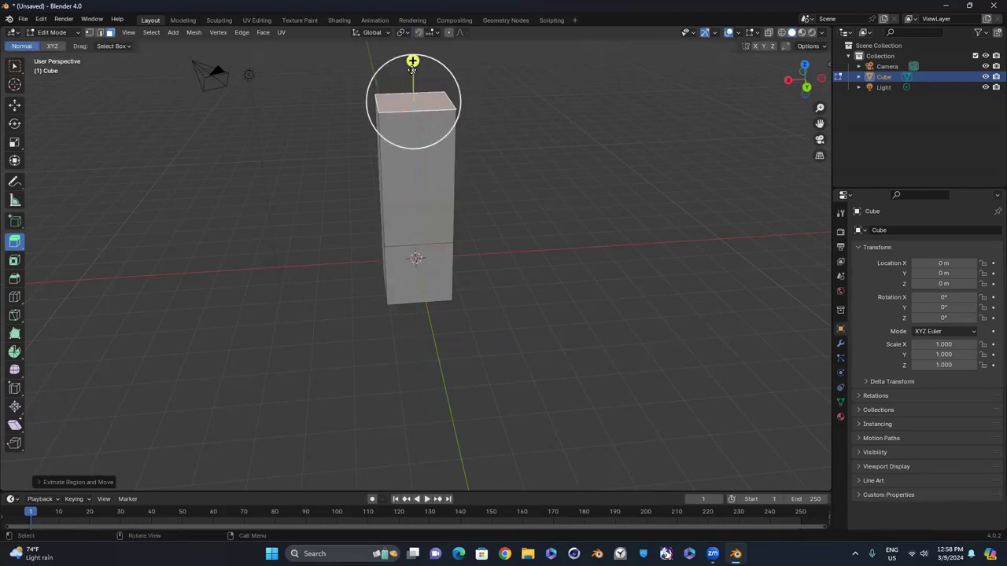
Extrude the column's top face several more times along its normal
{"action": "left_click", "coordinate": [486, 93]}
{"action": "left_click_drag", "start_coordinate": [798, 81], "coordinate": [692, 141]}
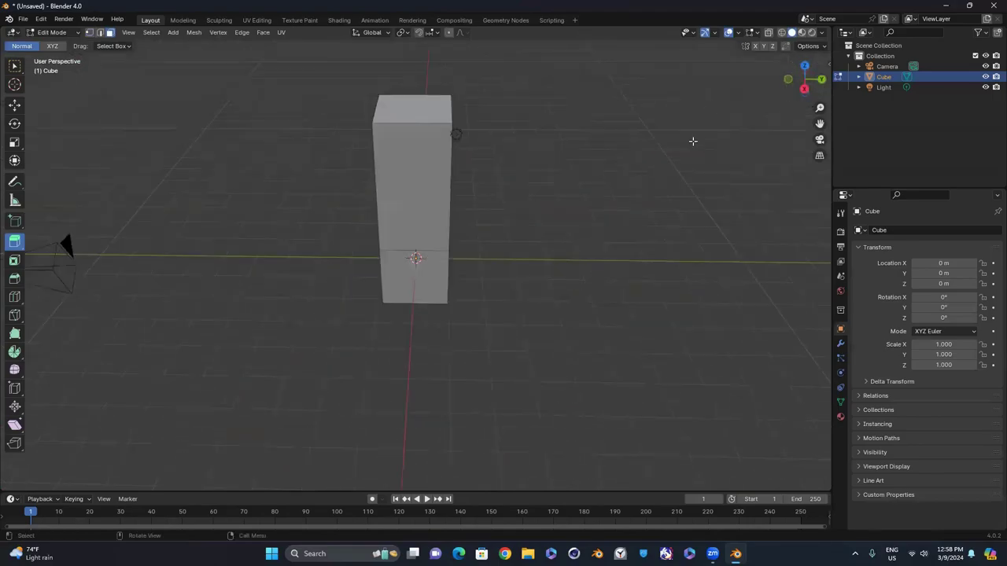
{"action": "left_click", "coordinate": [409, 104]}
{"action": "left_click_drag", "start_coordinate": [413, 69], "coordinate": [428, 192]}
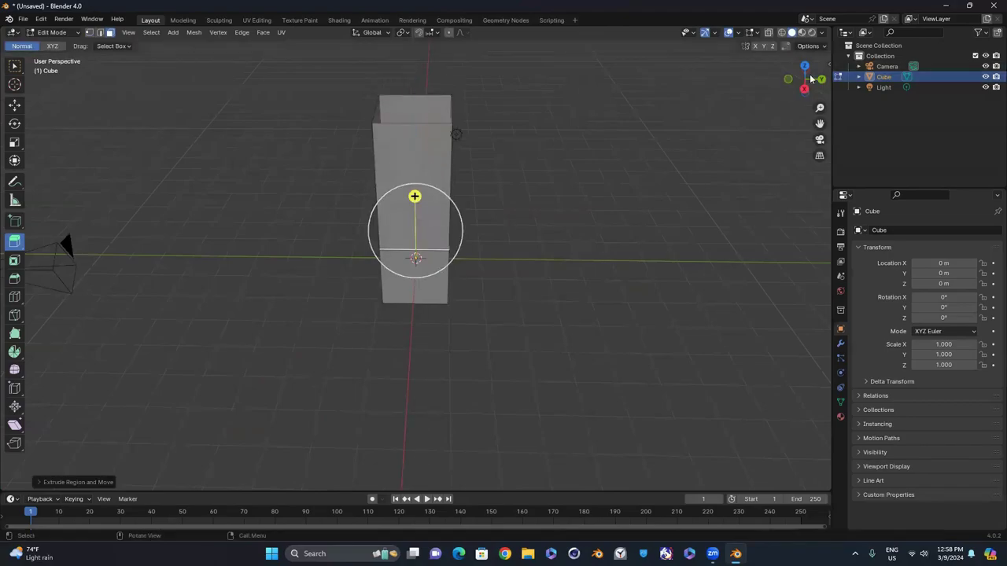
{"action": "left_click_drag", "start_coordinate": [810, 77], "coordinate": [585, 106]}
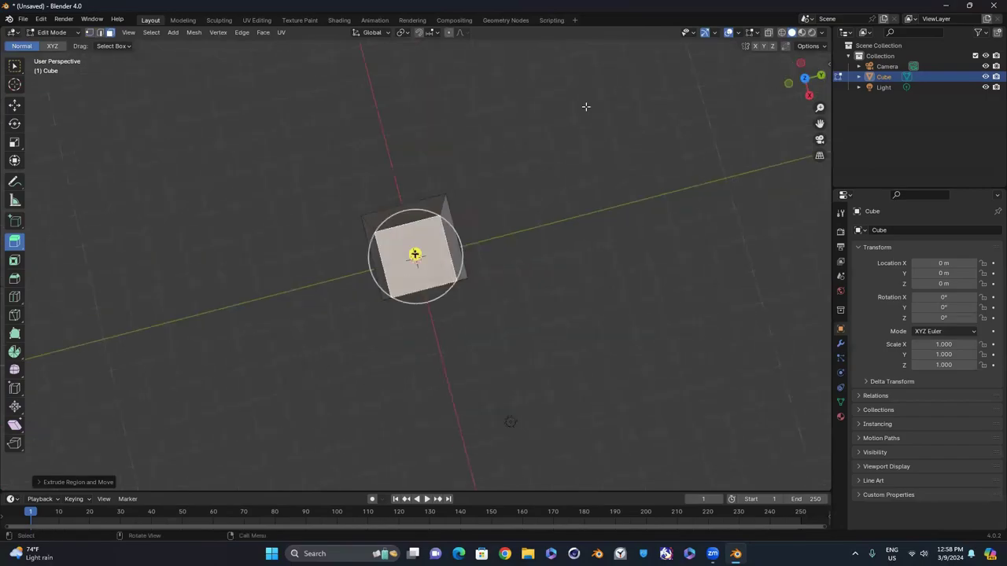
{"action": "left_click_drag", "start_coordinate": [415, 254], "coordinate": [480, 319]}
{"action": "left_click_drag", "start_coordinate": [399, 135], "coordinate": [335, 367]}
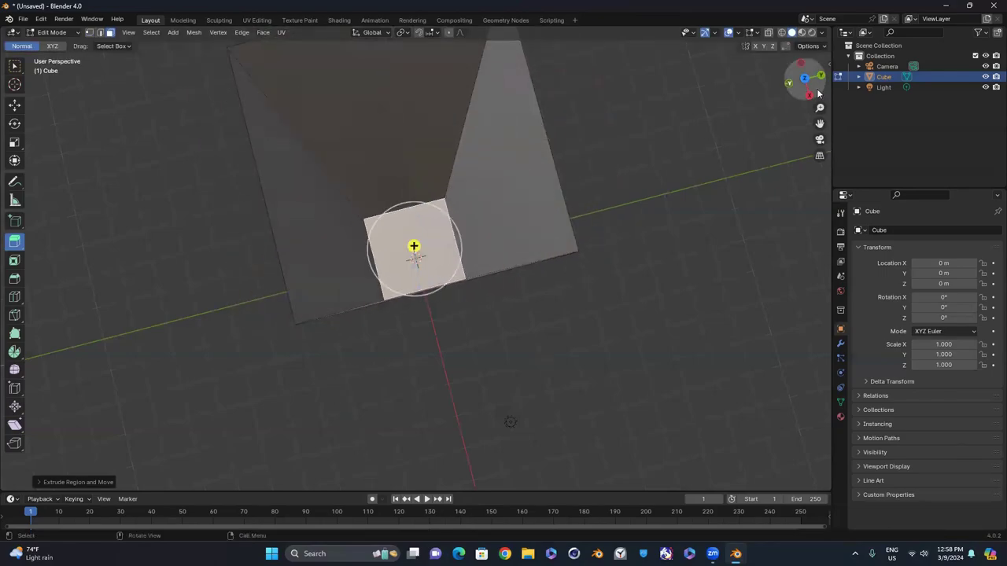
{"action": "left_click_drag", "start_coordinate": [804, 80], "coordinate": [763, 110]}
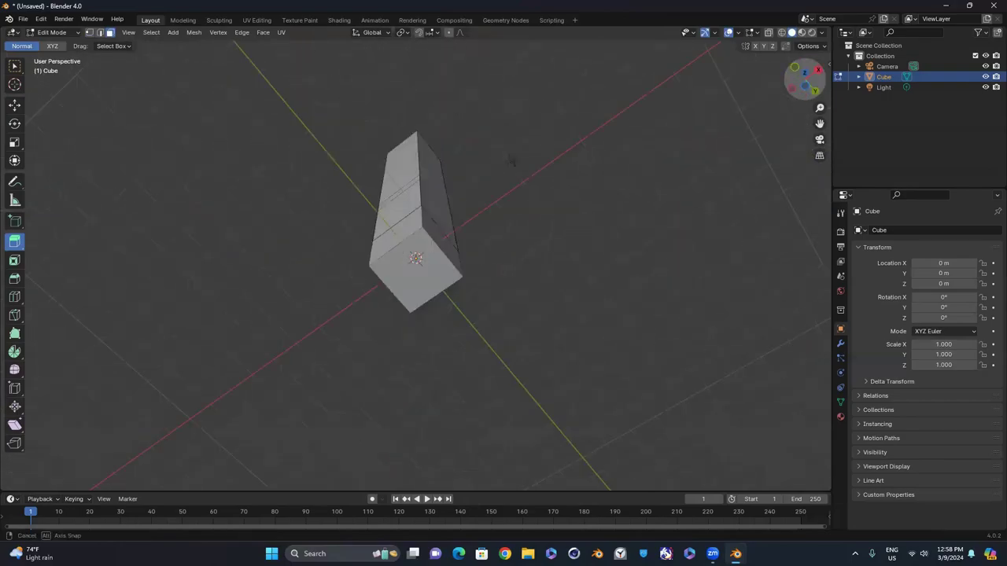
{"action": "left_click_drag", "start_coordinate": [513, 161], "coordinate": [565, 258]}
Delete all faces of the extruded column with X > Faces
{"action": "right_click", "coordinate": [495, 228]}
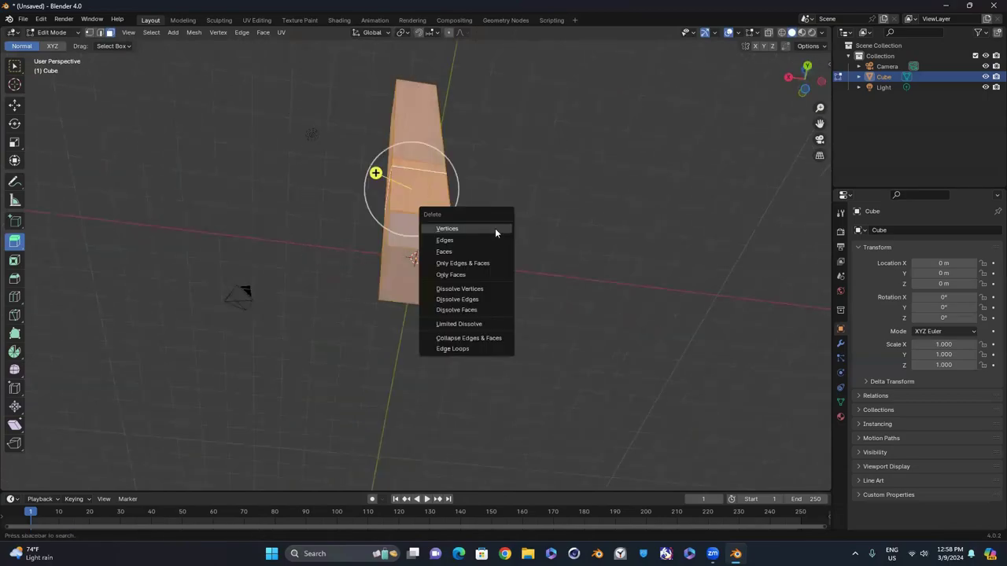
{"action": "left_click", "coordinate": [448, 297]}
{"action": "key", "text": "x"}
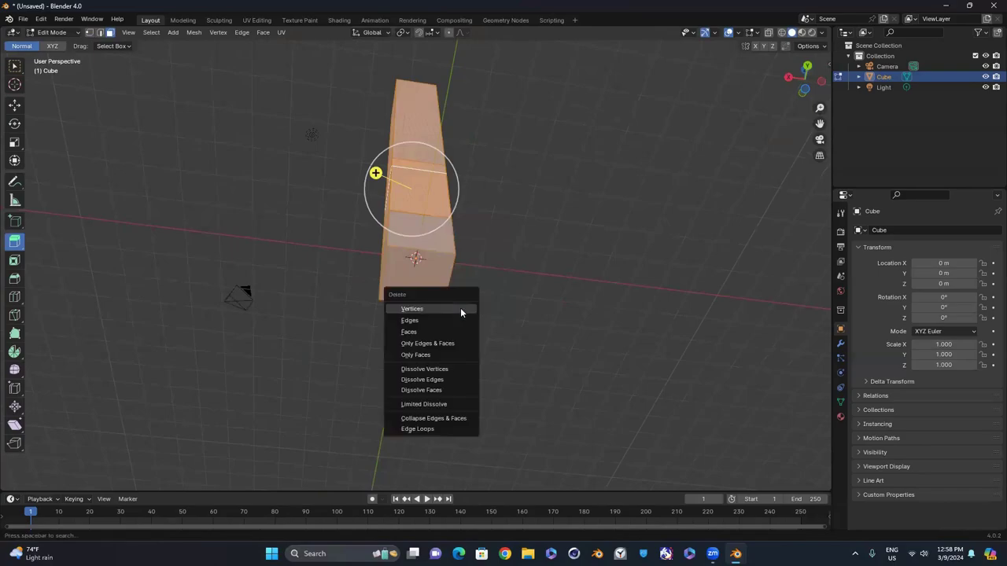
{"action": "left_click", "coordinate": [423, 331]}
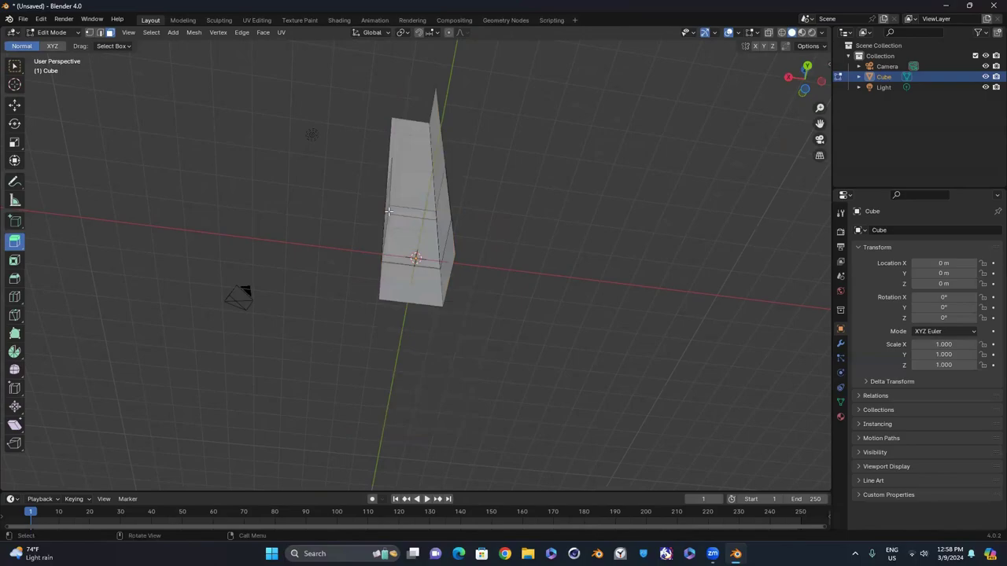
{"action": "left_click_drag", "start_coordinate": [321, 69], "coordinate": [615, 283]}
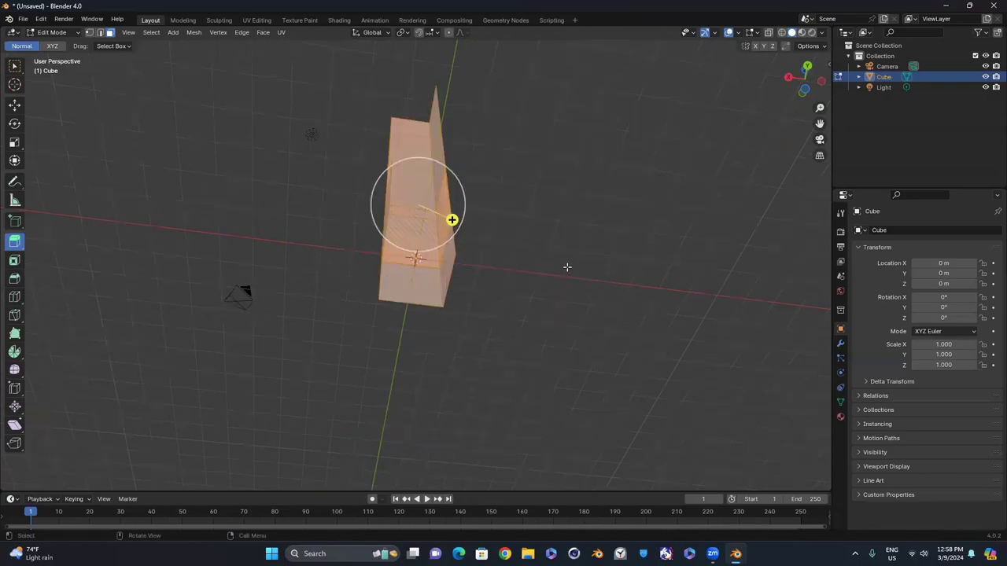
{"action": "key", "text": "x"}
{"action": "left_click", "coordinate": [567, 268]}
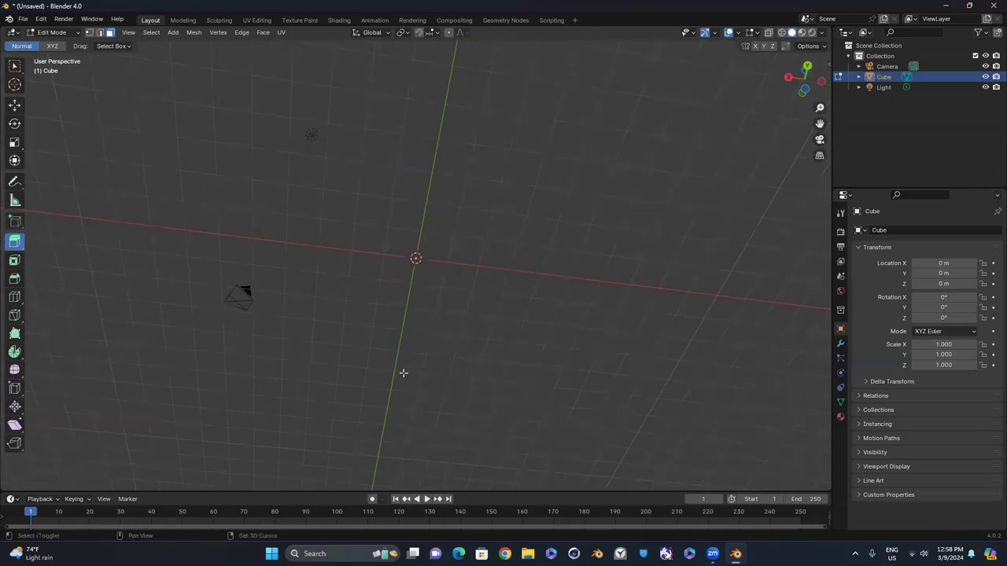
Add a fresh cube at the origin via Shift+A > Mesh > Cube
{"action": "key", "text": "shift+a"}
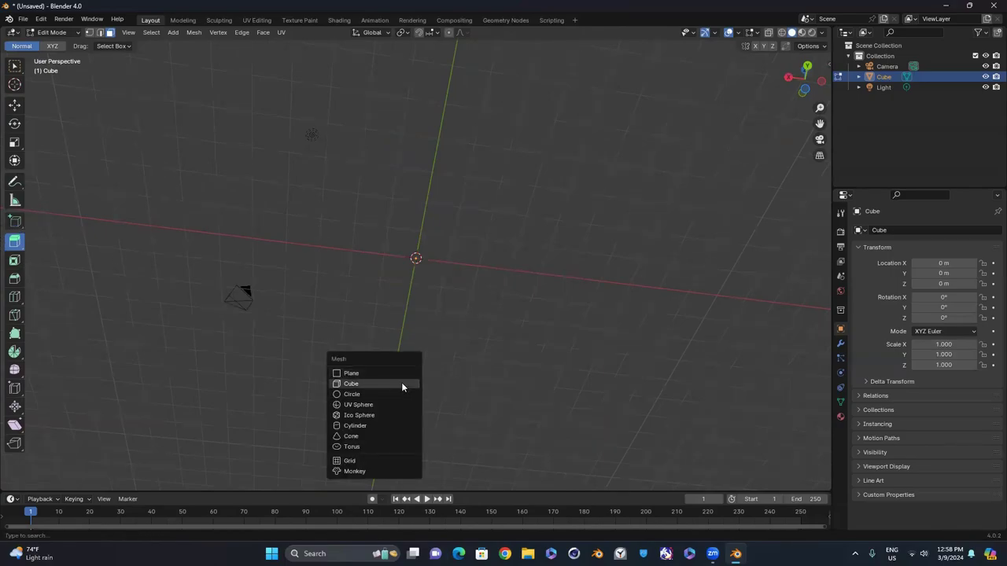
{"action": "left_click", "coordinate": [403, 384]}
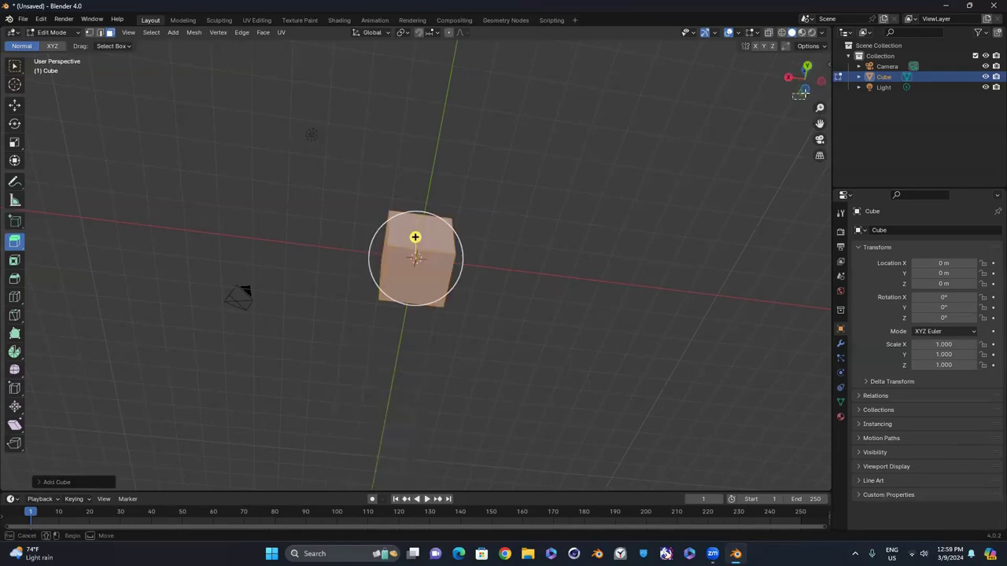
{"action": "left_click_drag", "start_coordinate": [805, 77], "coordinate": [531, 160]}
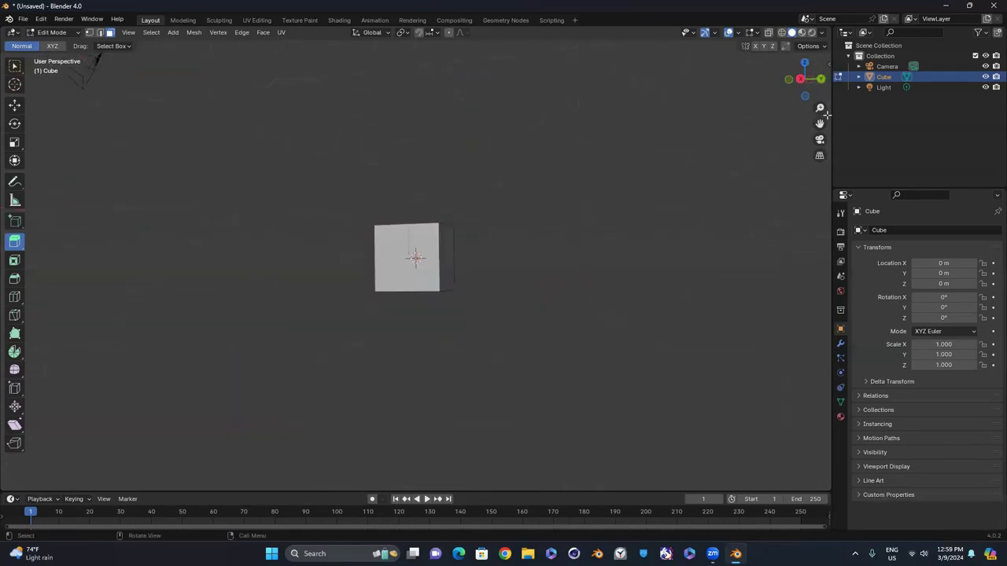
{"action": "left_click_drag", "start_coordinate": [804, 78], "coordinate": [743, 126]}
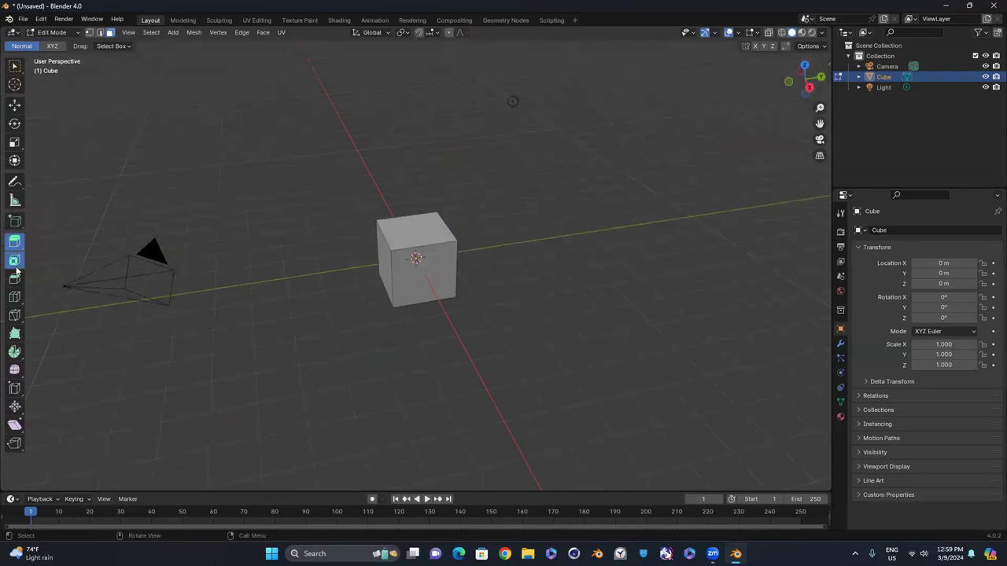
Inset a smaller square into the cube's top face and extrude it up into a column
{"action": "left_click", "coordinate": [15, 265]}
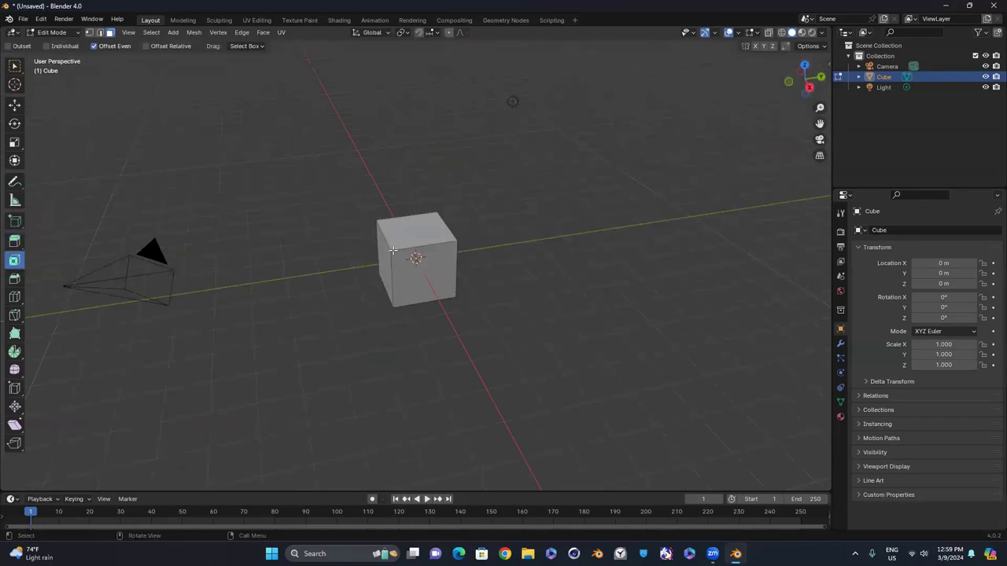
{"action": "left_click", "coordinate": [420, 266]}
{"action": "left_click", "coordinate": [414, 229]}
{"action": "mouse_move", "coordinate": [414, 229]}
{"action": "left_mouse_down"}
{"action": "mouse_move", "coordinate": [423, 227]}
{"action": "mouse_move", "coordinate": [401, 216]}
{"action": "left_mouse_up"}
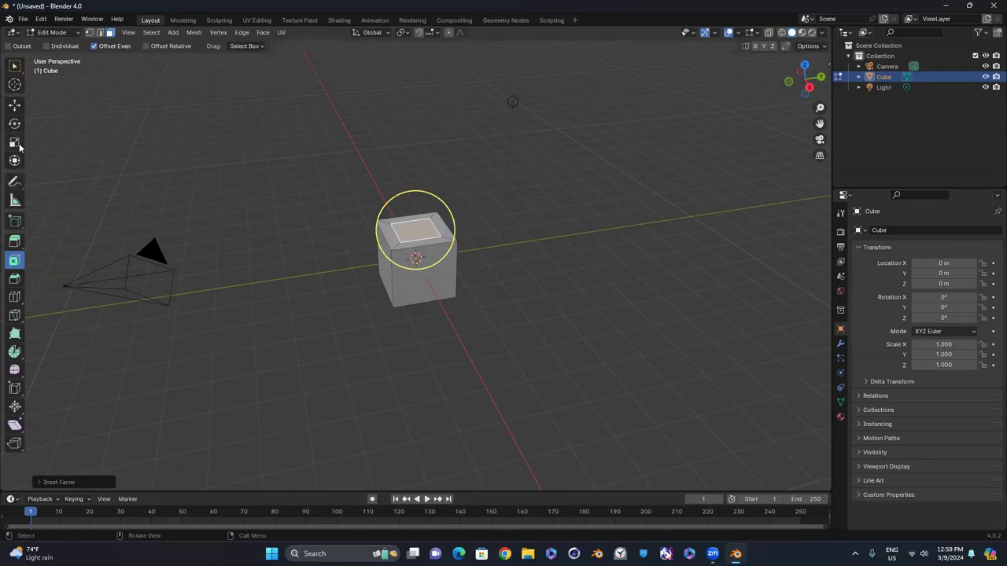
{"action": "left_click", "coordinate": [14, 241]}
{"action": "left_click_drag", "start_coordinate": [414, 195], "coordinate": [426, 98]}
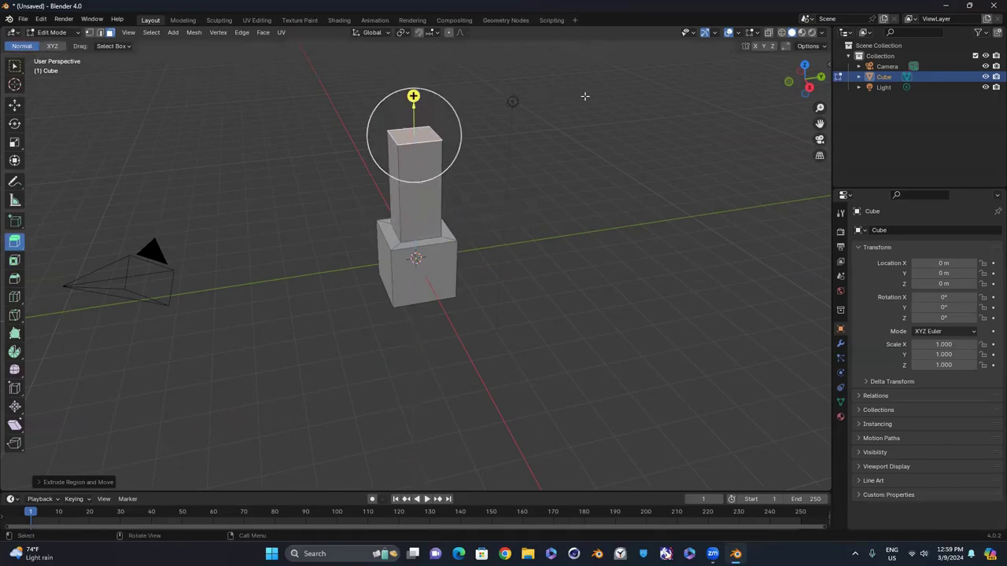
Extrude the lower block's top face upward
{"action": "left_click_drag", "start_coordinate": [804, 79], "coordinate": [609, 254]}
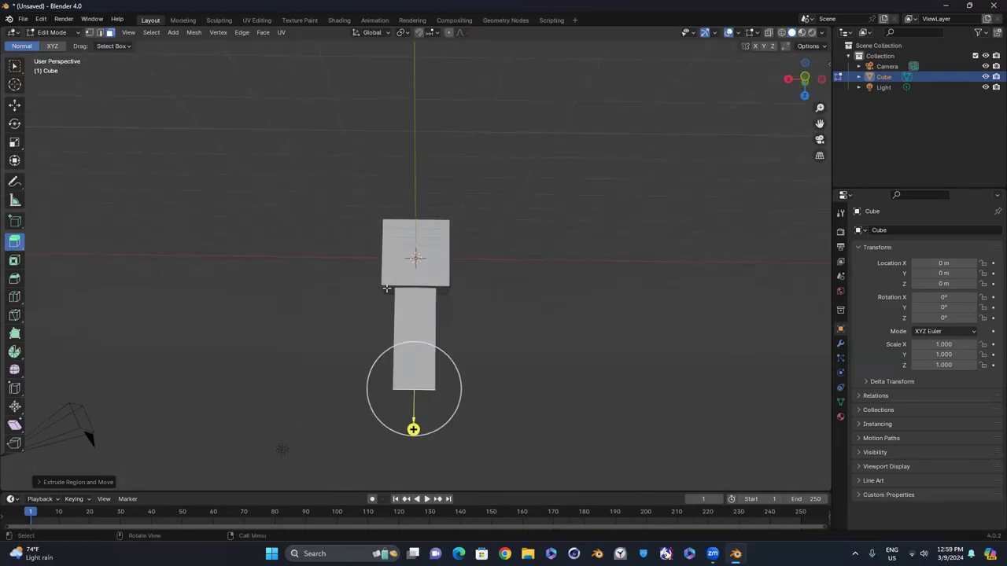
{"action": "left_click_drag", "start_coordinate": [804, 79], "coordinate": [464, 202]}
{"action": "left_click", "coordinate": [435, 248]}
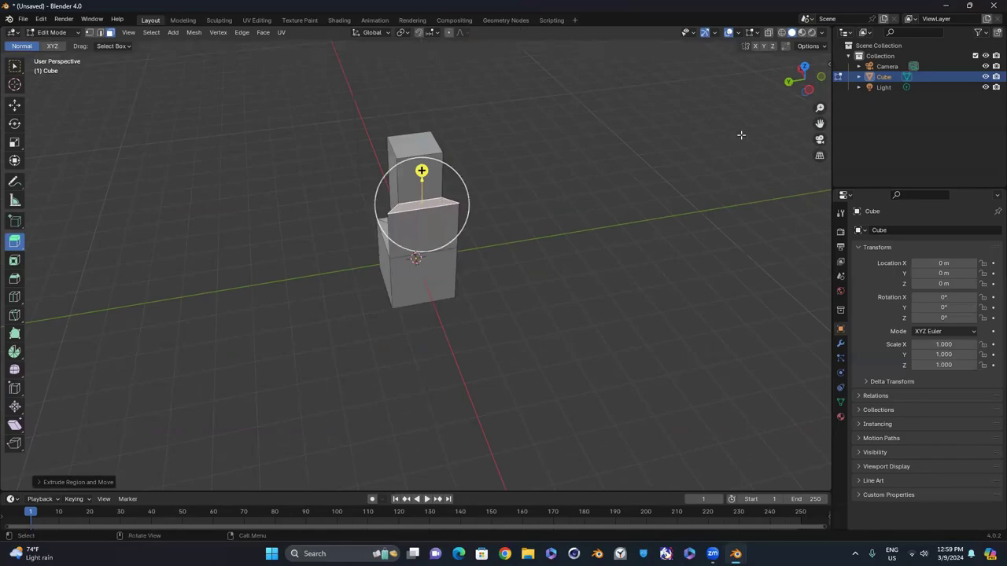
{"action": "left_click_drag", "start_coordinate": [803, 79], "coordinate": [432, 165]}
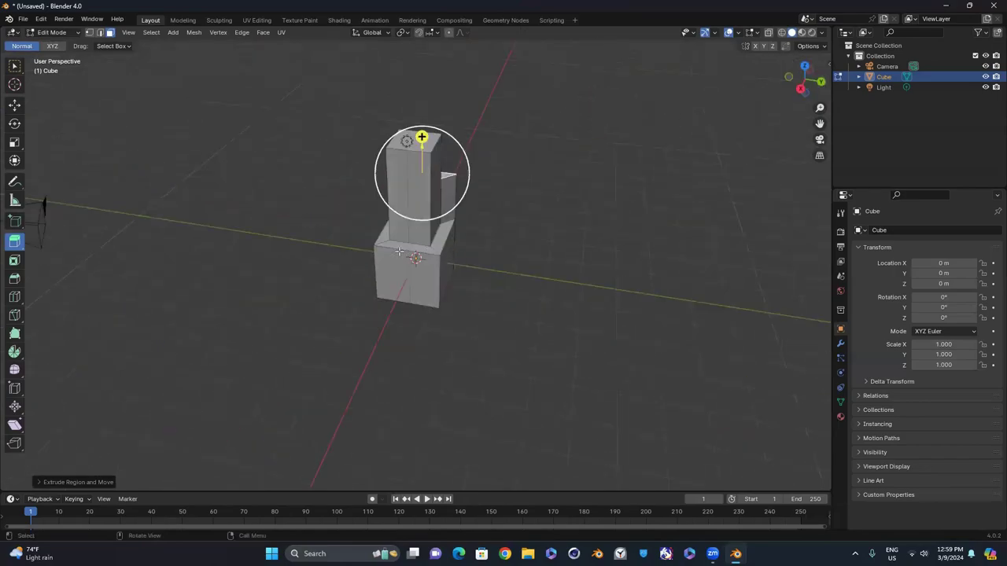
{"action": "left_click", "coordinate": [400, 252]}
{"action": "left_click_drag", "start_coordinate": [404, 214], "coordinate": [425, 165]}
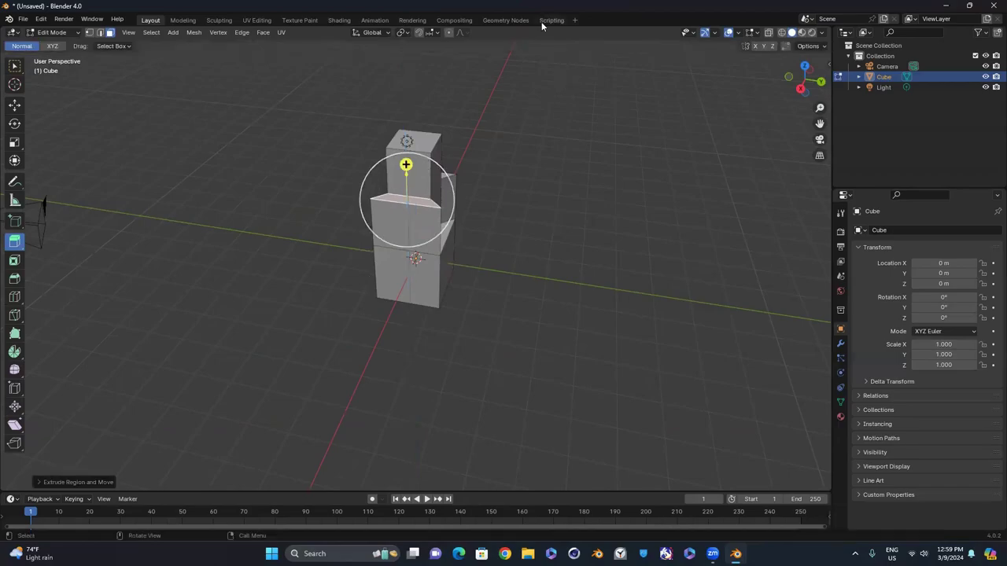
Extrude the small side face out 1.652 m and the lower block's top up 0.6123 m, then deselect all
{"action": "left_click", "coordinate": [450, 177]}
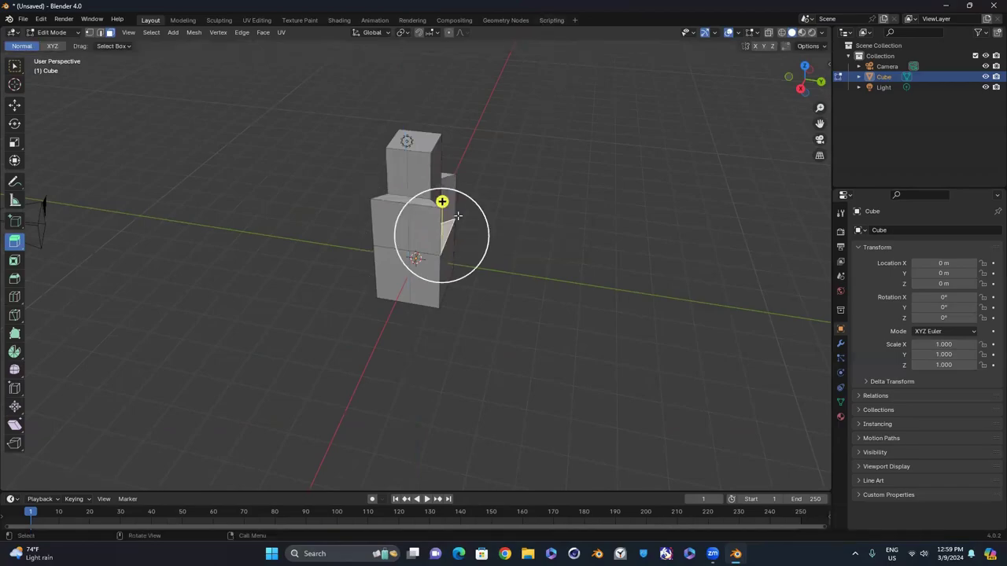
{"action": "left_click_drag", "start_coordinate": [443, 202], "coordinate": [430, 119]}
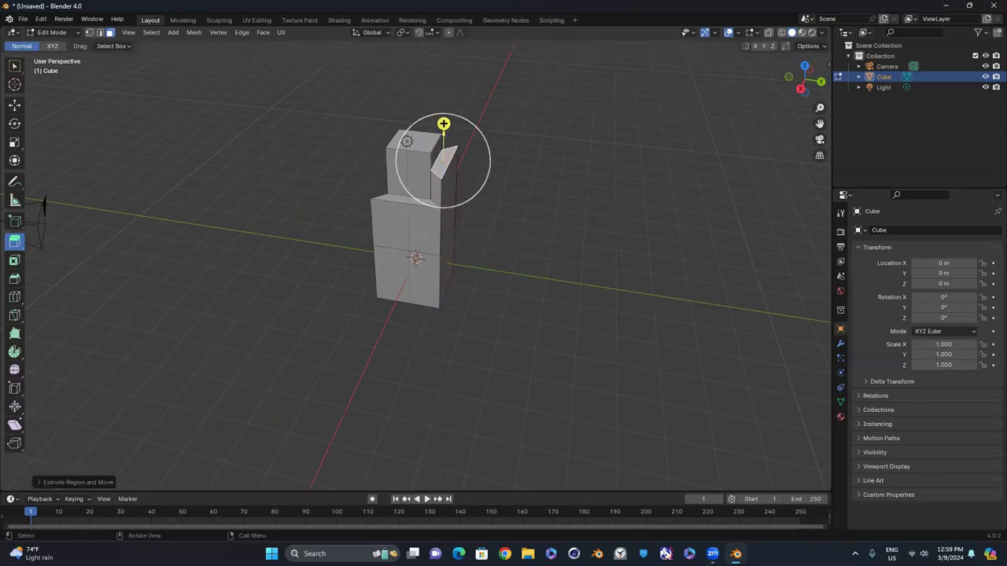
{"action": "middle_click_drag", "start_coordinate": [403, 238], "coordinate": [404, 236]}
{"action": "left_click", "coordinate": [405, 227]}
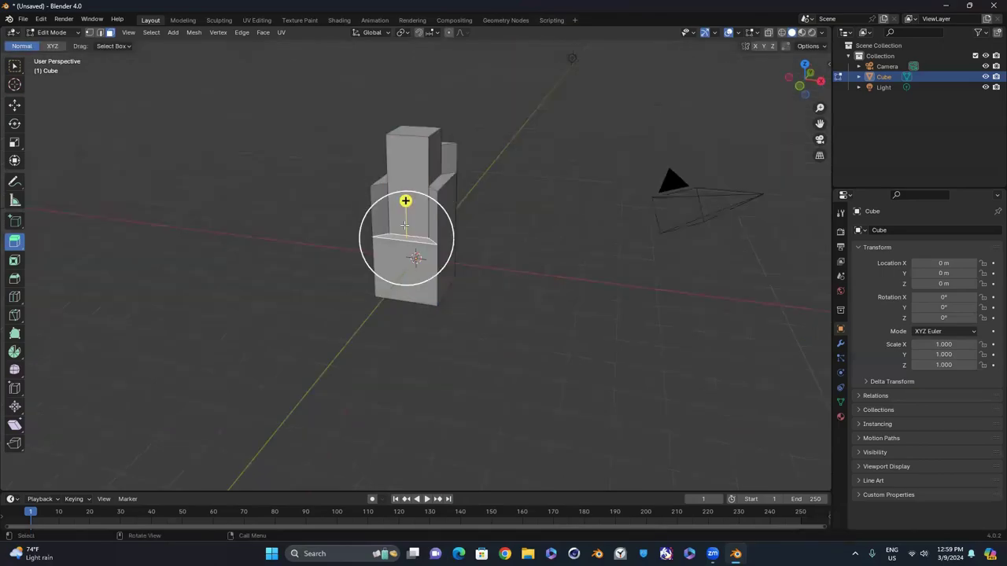
{"action": "left_click_drag", "start_coordinate": [406, 200], "coordinate": [432, 117]}
{"action": "mouse_move", "coordinate": [796, 91]}
{"action": "left_mouse_down"}
{"action": "mouse_move", "coordinate": [781, 111]}
{"action": "mouse_move", "coordinate": [797, 87]}
{"action": "left_mouse_up"}
{"action": "left_click_drag", "start_coordinate": [274, 121], "coordinate": [782, 319]}
{"action": "key", "text": "x"}
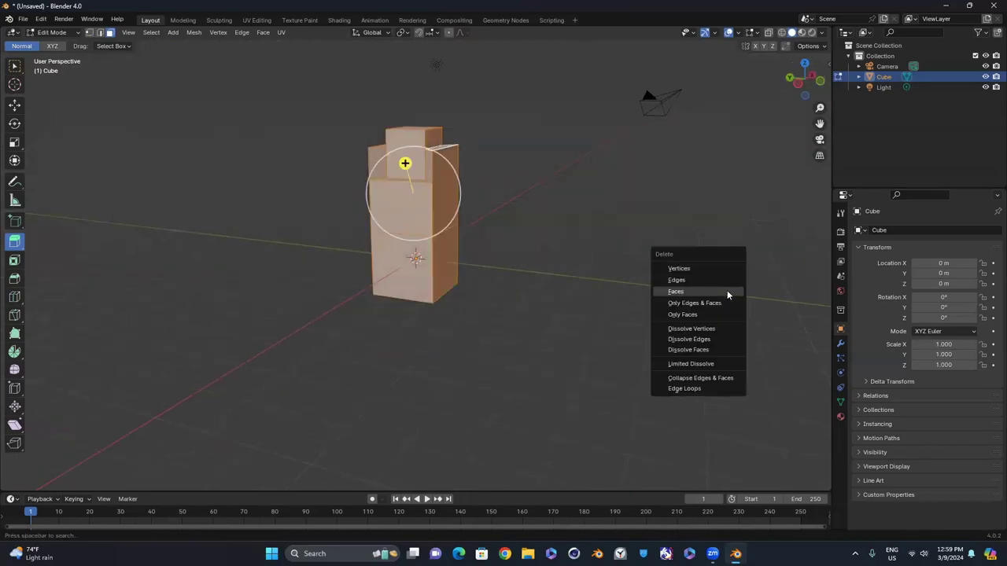
{"action": "left_click", "coordinate": [578, 265]}
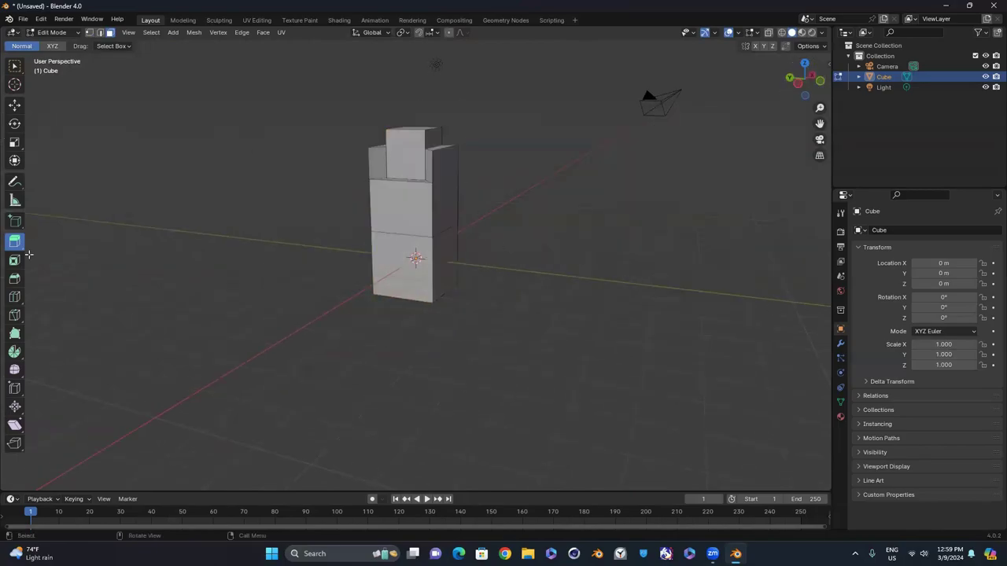
Bevel the seat block's top edge in Edge select mode and raise the bevel segment count
{"action": "left_click", "coordinate": [13, 279]}
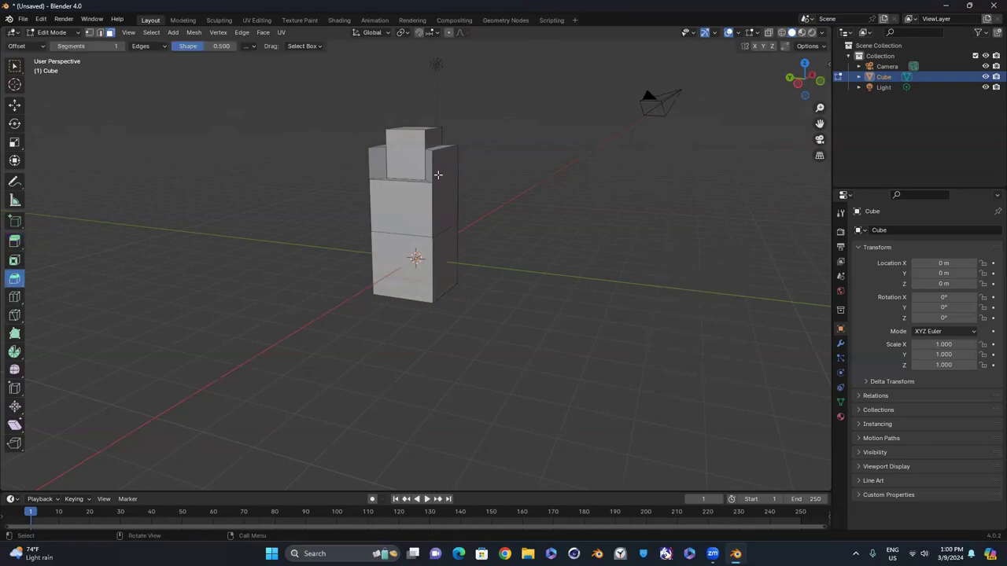
{"action": "left_click", "coordinate": [410, 182]}
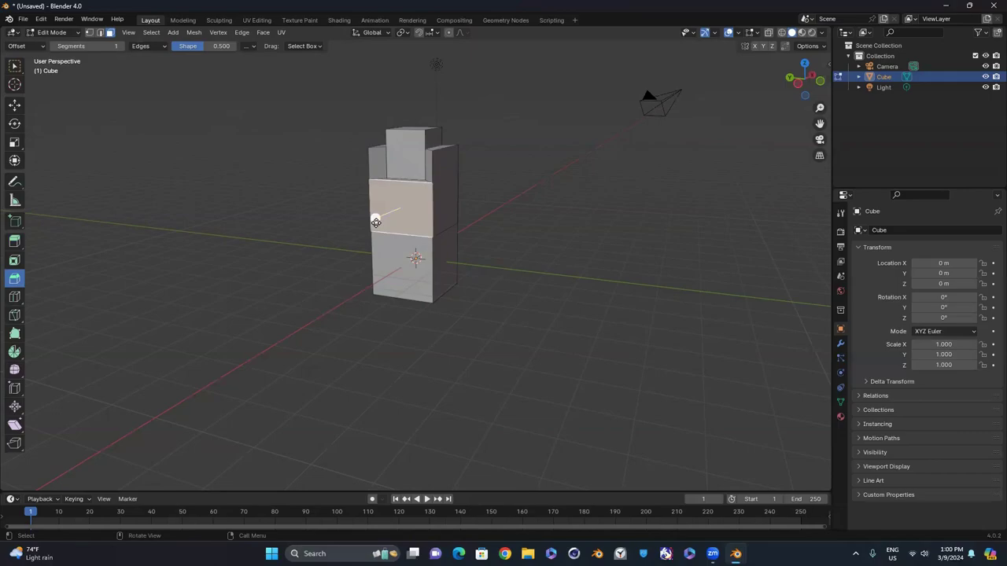
{"action": "left_click_drag", "start_coordinate": [375, 218], "coordinate": [406, 207]}
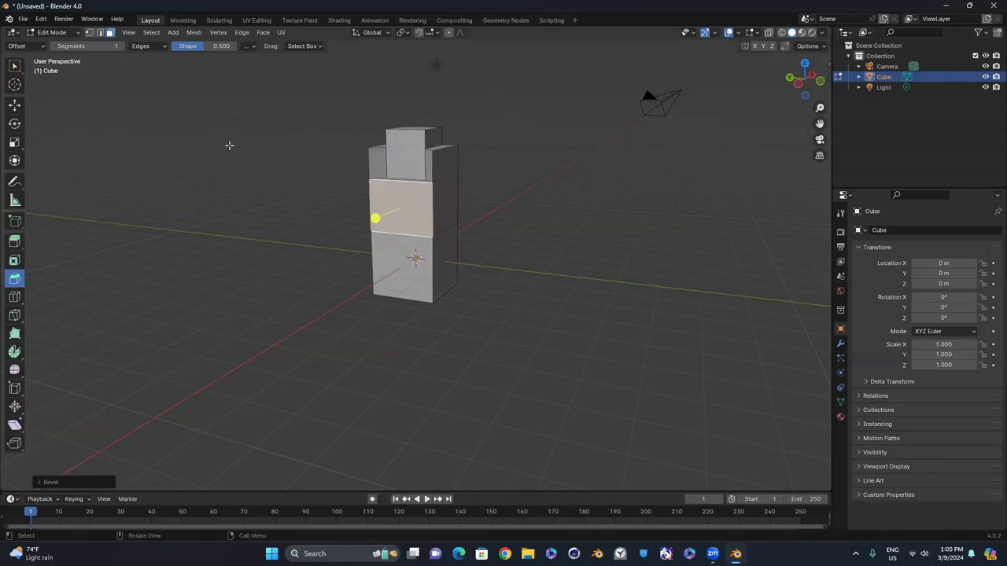
{"action": "left_click", "coordinate": [100, 33]}
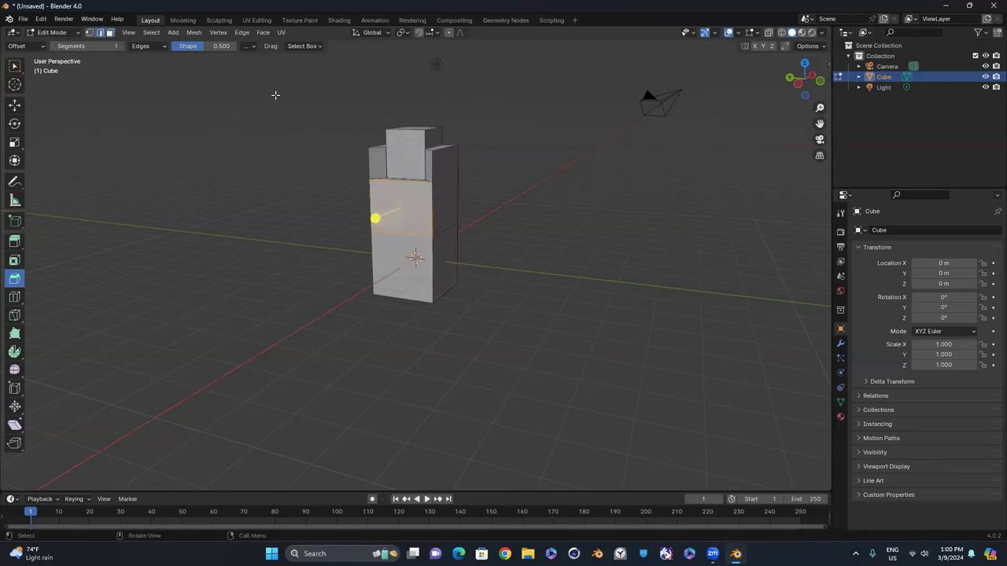
{"action": "left_click", "coordinate": [401, 179]}
{"action": "left_click_drag", "start_coordinate": [386, 139], "coordinate": [410, 115]}
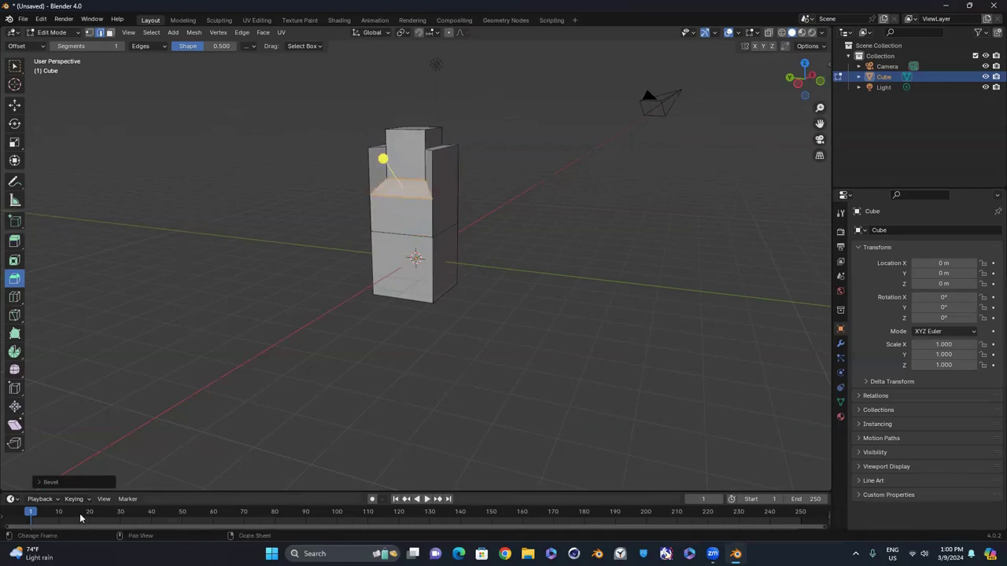
{"action": "left_click", "coordinate": [40, 483]}
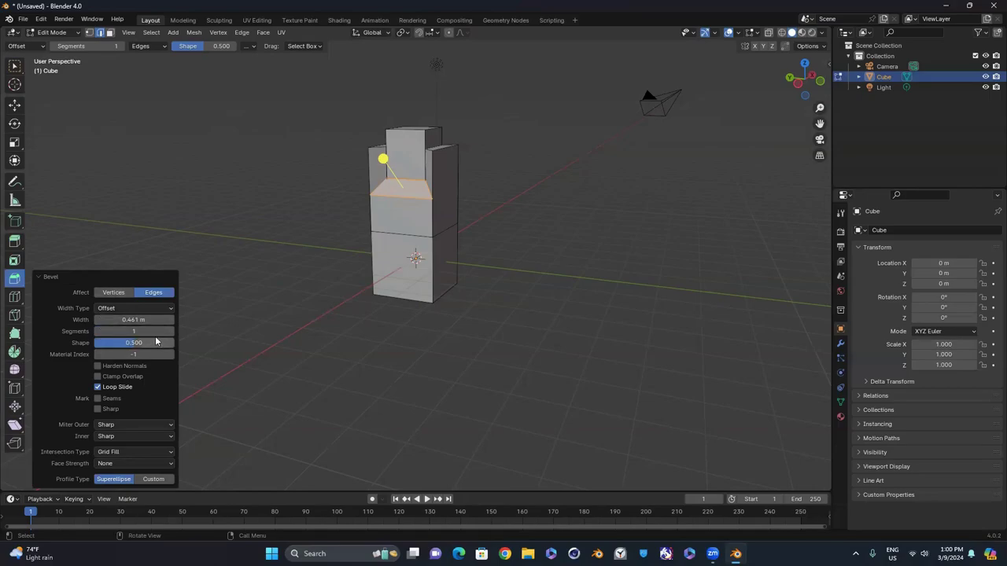
{"action": "left_click_drag", "start_coordinate": [137, 331], "coordinate": [169, 331]}
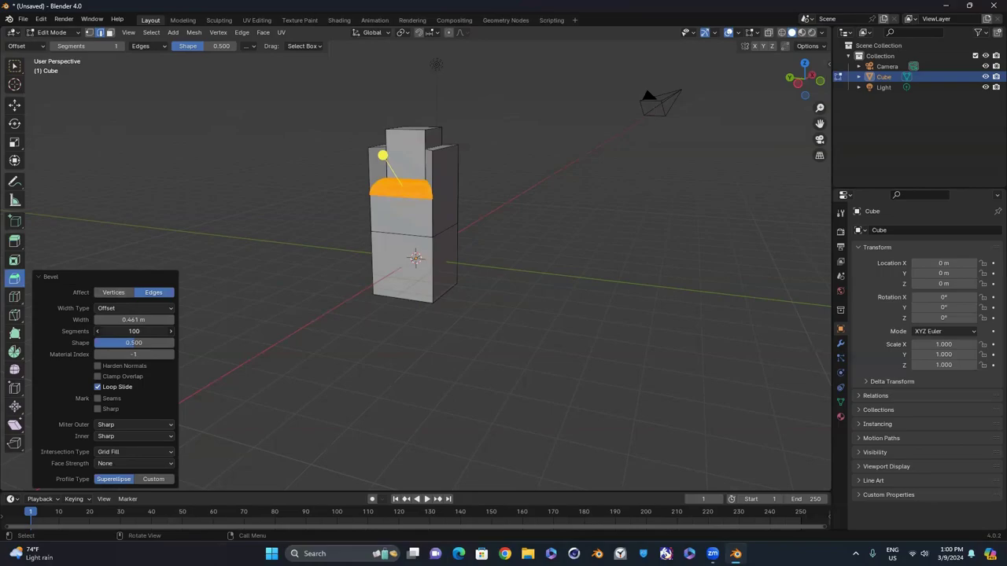
Redo the seat-edge bevel, widening the slanted band to 0.279 m
{"action": "left_click", "coordinate": [536, 177]}
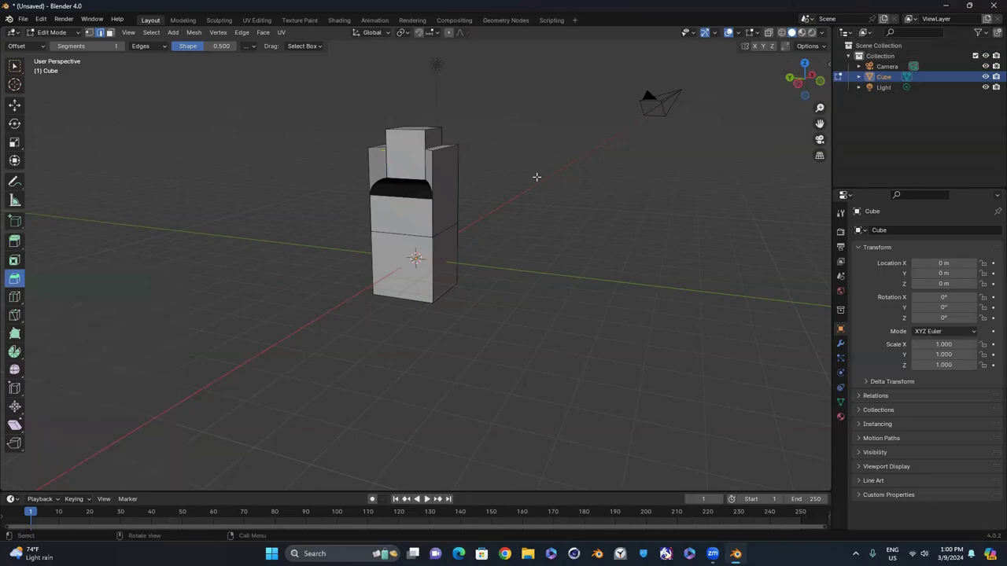
{"action": "left_click_drag", "start_coordinate": [423, 177], "coordinate": [383, 151]}
{"action": "left_click_drag", "start_coordinate": [150, 185], "coordinate": [335, 194]}
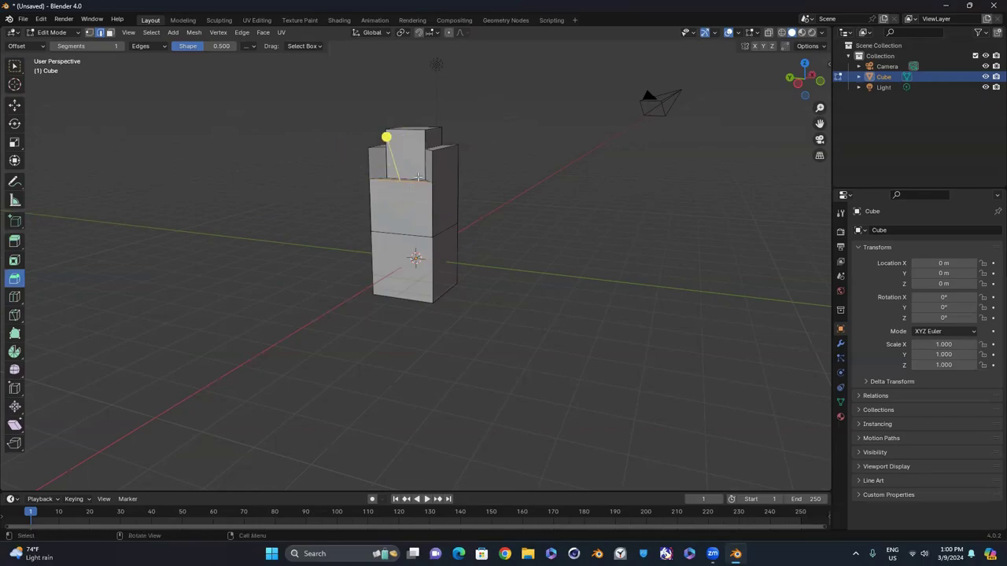
{"action": "mouse_move", "coordinate": [386, 138]}
{"action": "left_mouse_down"}
{"action": "mouse_move", "coordinate": [373, 114]}
{"action": "mouse_move", "coordinate": [382, 150]}
{"action": "left_mouse_up"}
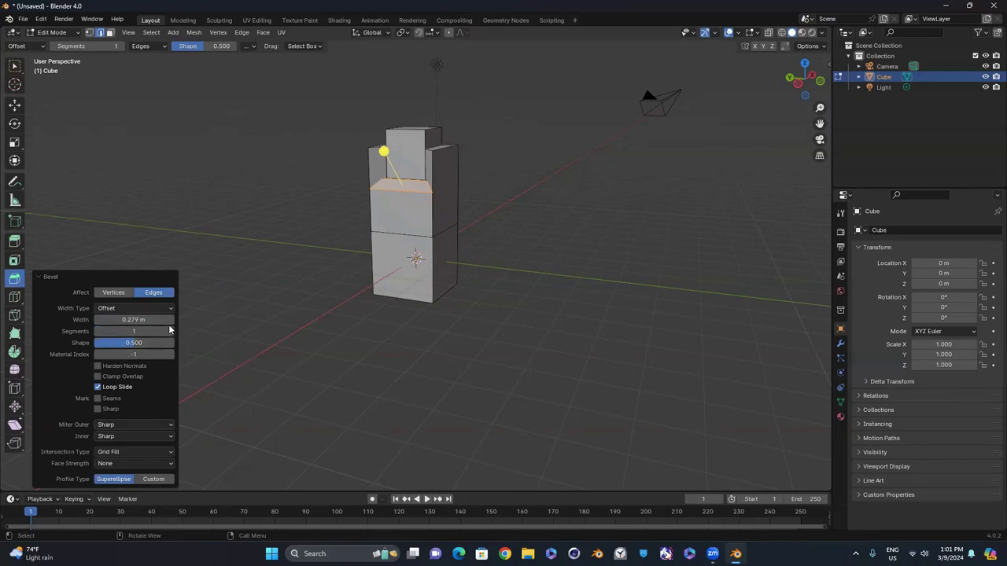
Set the bevel to 5 segments, undo a stray band adjustment, and clear the selection
{"action": "left_click", "coordinate": [155, 332]}
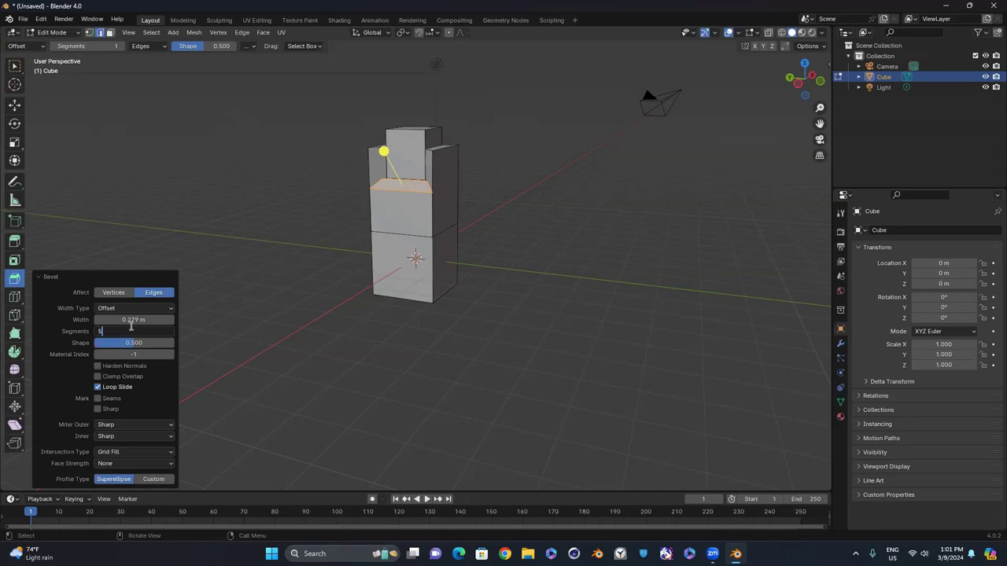
{"action": "key", "text": "Return"}
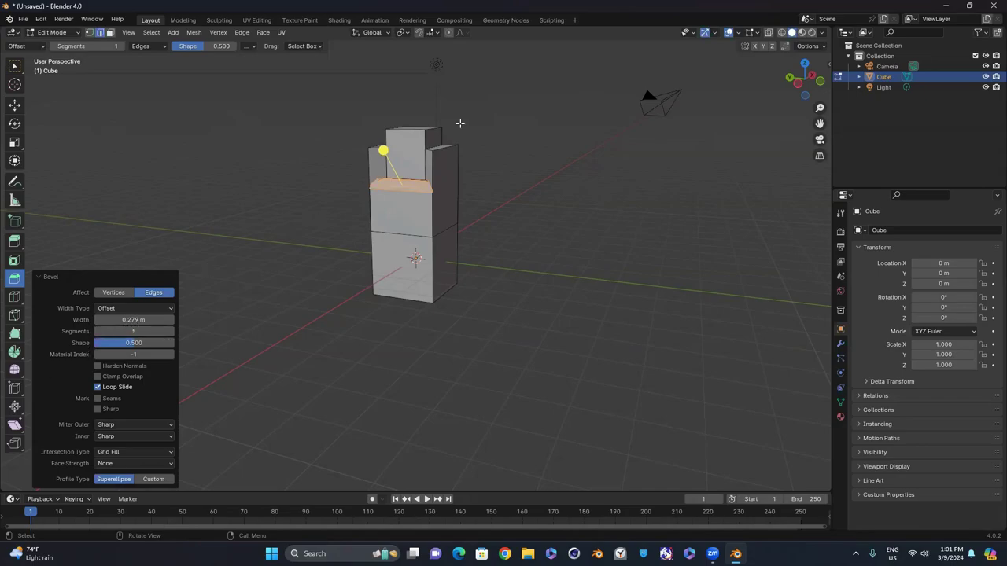
{"action": "left_click_drag", "start_coordinate": [797, 98], "coordinate": [559, 102]}
{"action": "left_click_drag", "start_coordinate": [385, 186], "coordinate": [412, 191]}
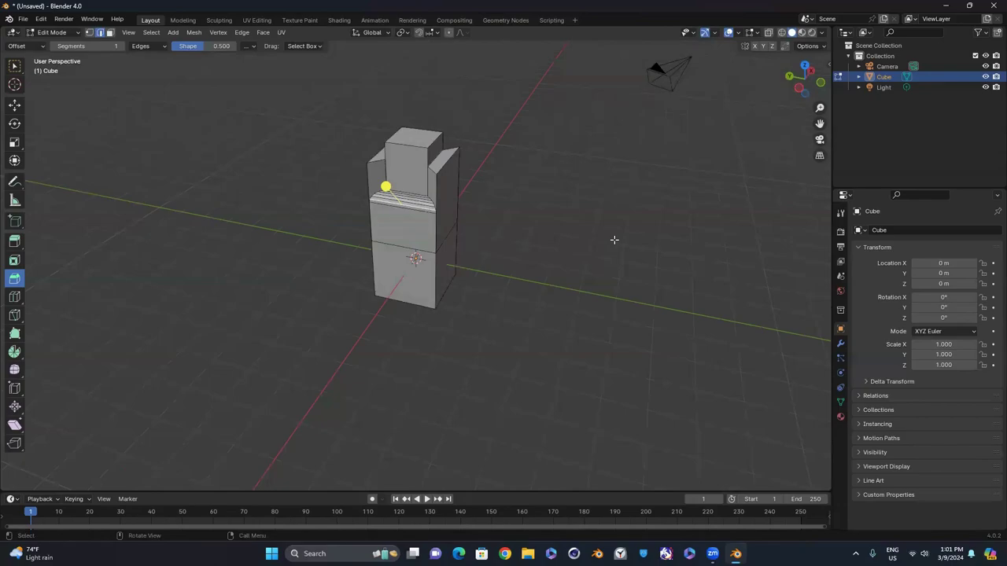
{"action": "key", "text": "ctrl+z"}
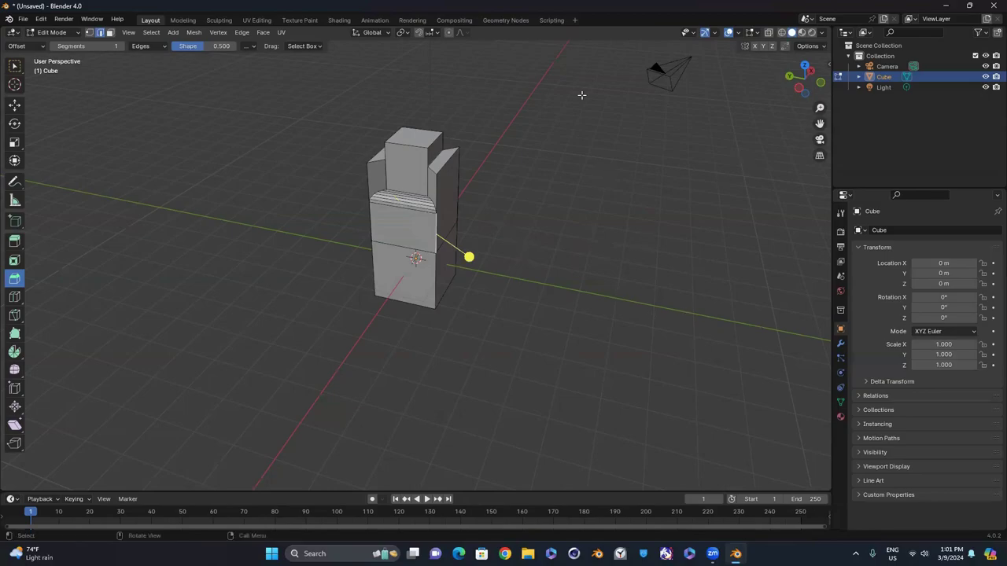
{"action": "key", "text": "ctrl+z"}
{"action": "key", "text": "x"}
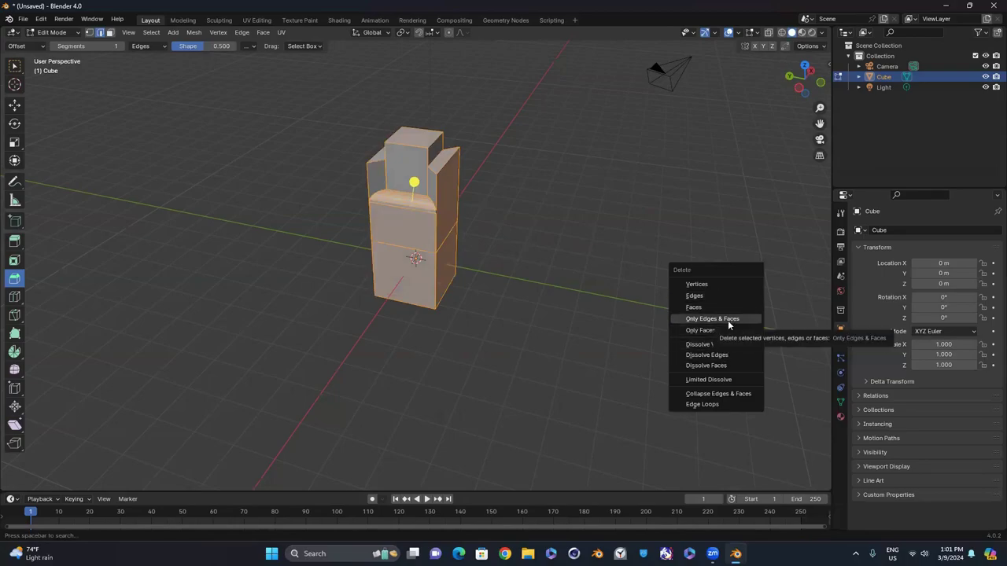
{"action": "left_click", "coordinate": [538, 316]}
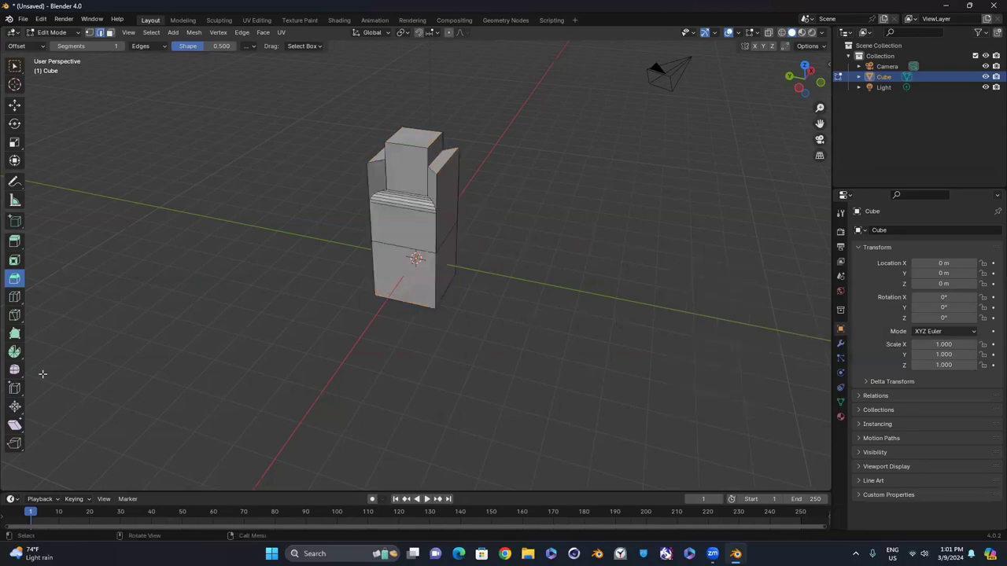
Loop-cut the lower block and slide the loop to factor 0.815, then adjust a second cut's count
{"action": "left_click", "coordinate": [14, 297]}
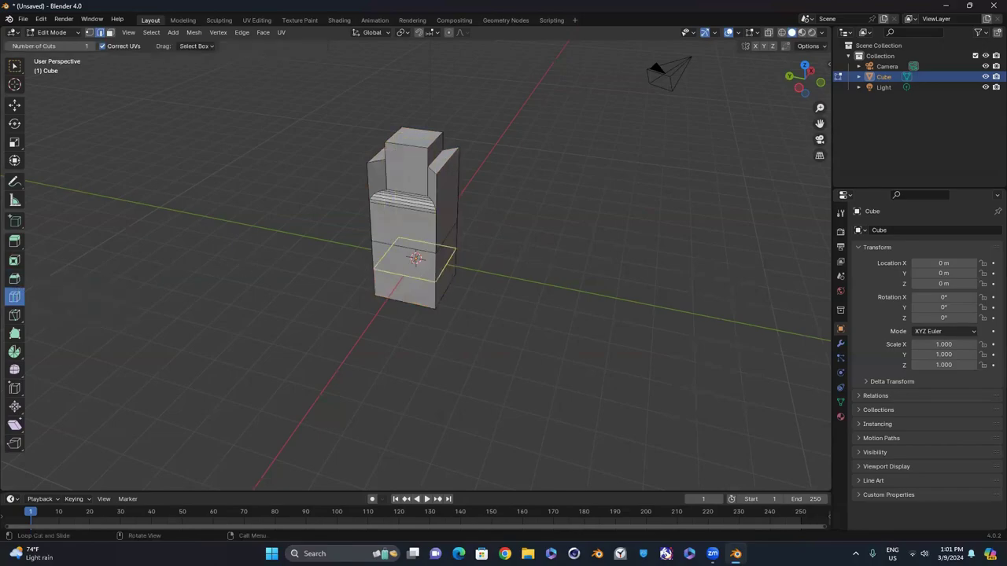
{"action": "left_click_drag", "start_coordinate": [445, 287], "coordinate": [491, 224]}
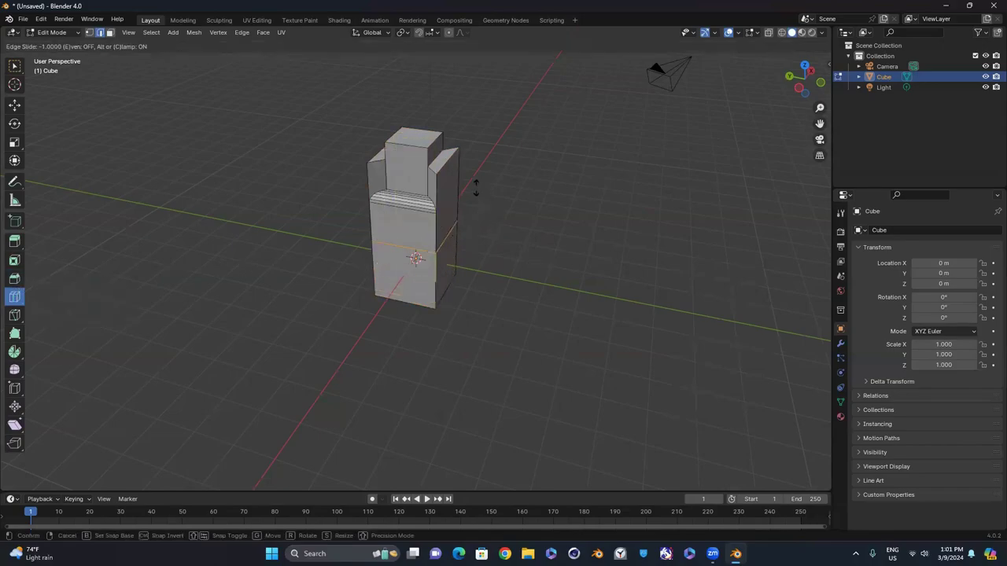
{"action": "left_click_drag", "start_coordinate": [475, 187], "coordinate": [461, 277]}
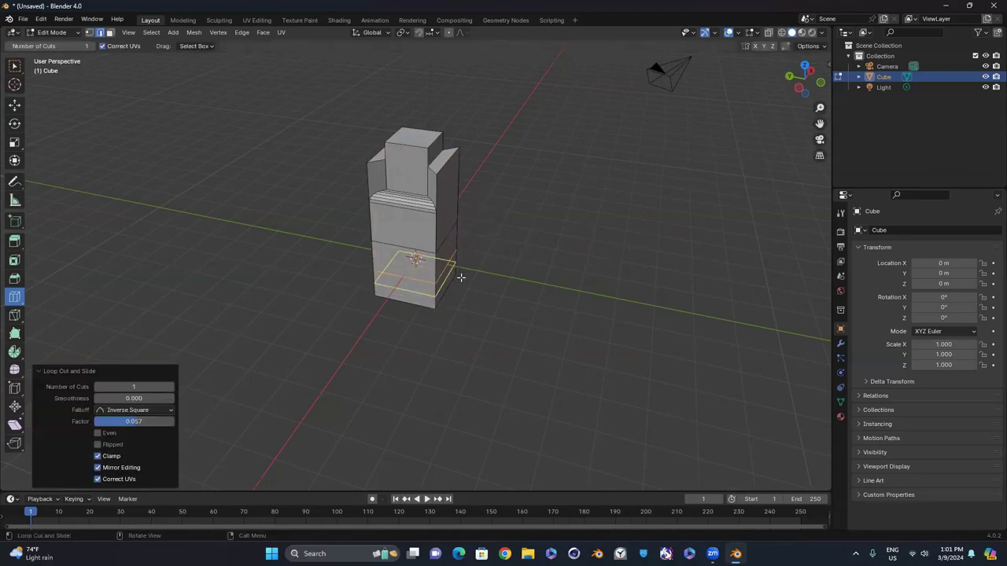
{"action": "left_click_drag", "start_coordinate": [450, 236], "coordinate": [391, 215]}
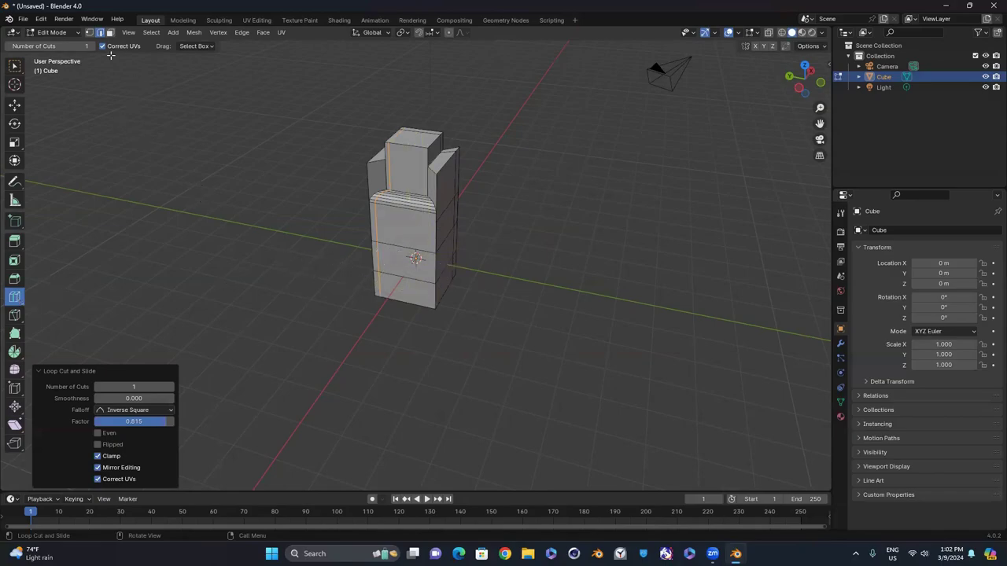
{"action": "left_click_drag", "start_coordinate": [77, 45], "coordinate": [157, 46]}
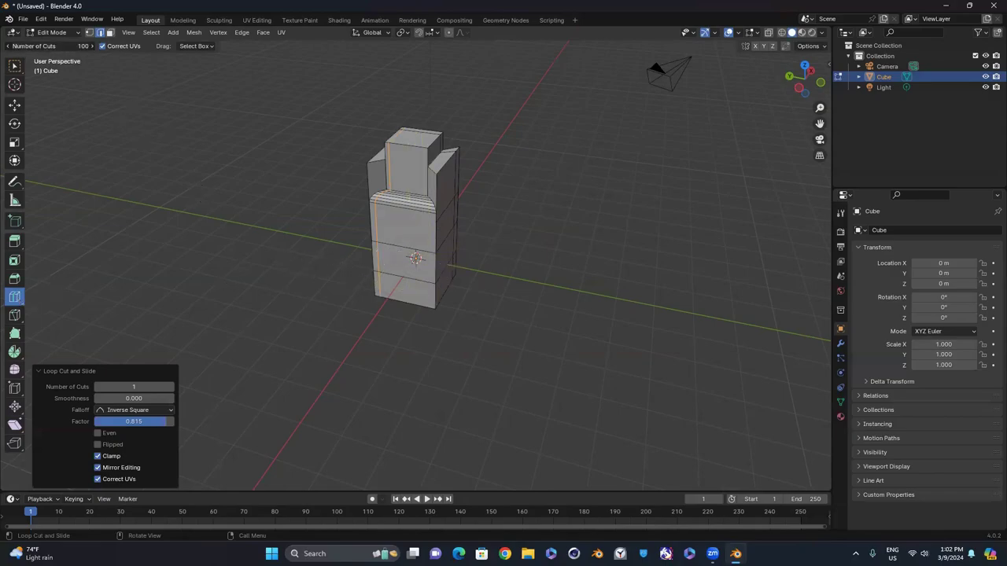
{"action": "left_click_drag", "start_coordinate": [67, 49], "coordinate": [55, 49]}
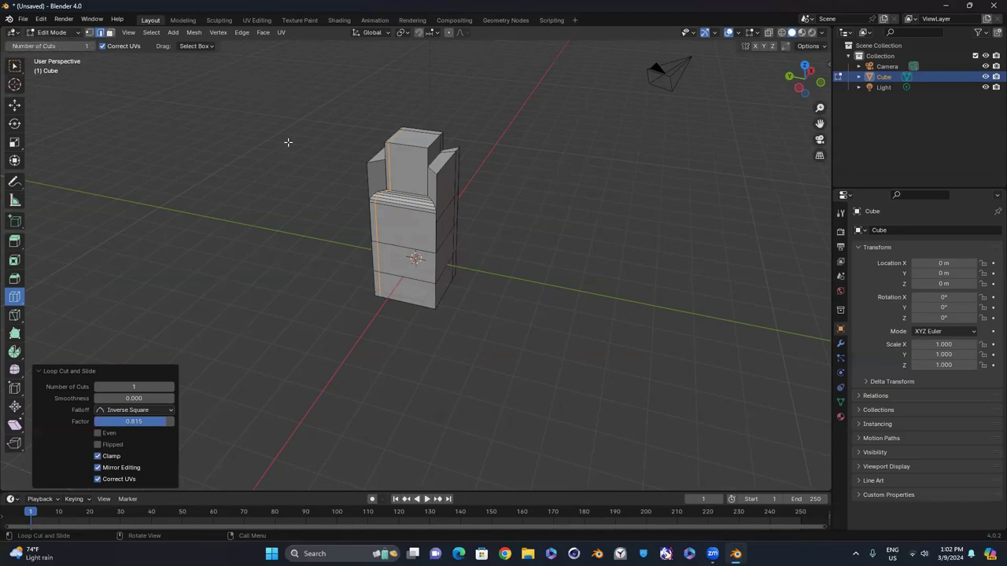
Return to Object Mode and delete the old model together with the light
{"action": "left_click", "coordinate": [54, 32]}
{"action": "left_click", "coordinate": [79, 41]}
{"action": "left_click_drag", "start_coordinate": [299, 128], "coordinate": [652, 301]}
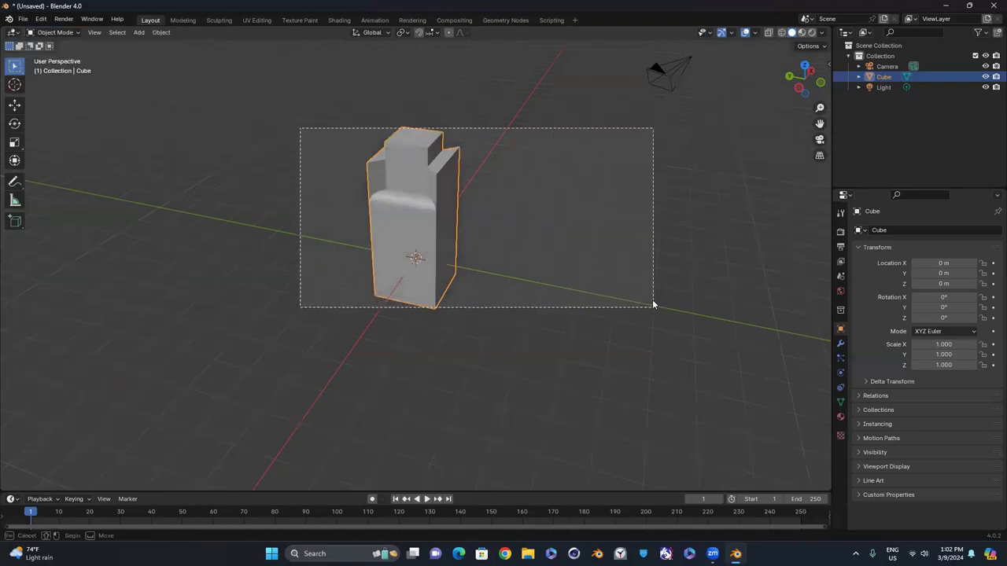
{"action": "key", "text": "Delete"}
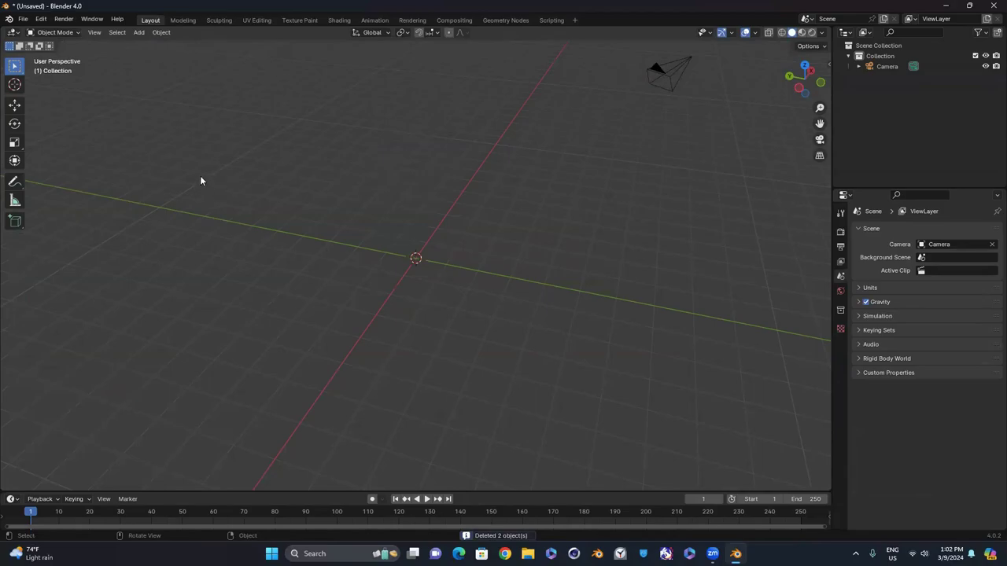
Add a new 2 m cube at the origin from the Mesh menu
{"action": "key", "text": "shift+a"}
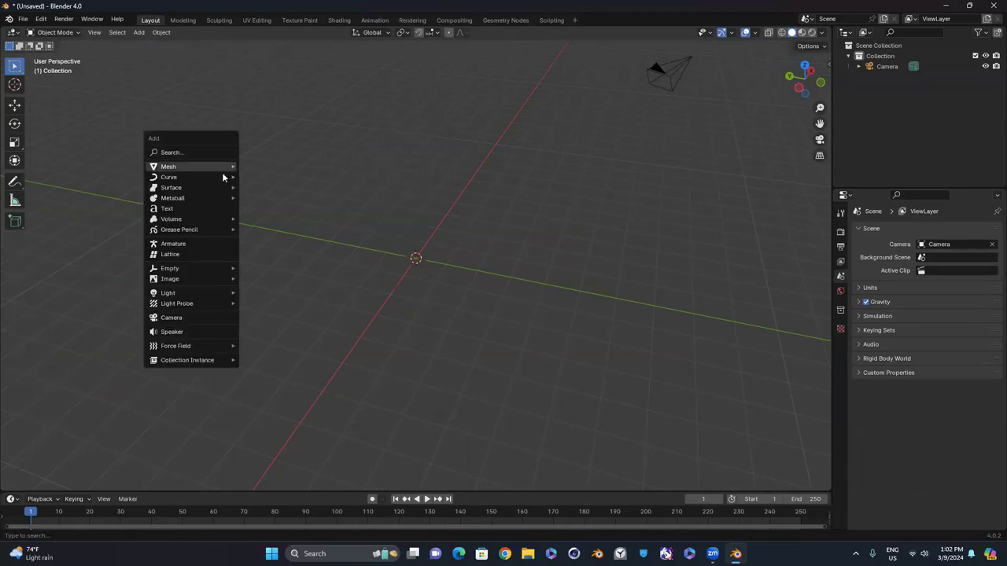
{"action": "mouse_move", "coordinate": [194, 180]}
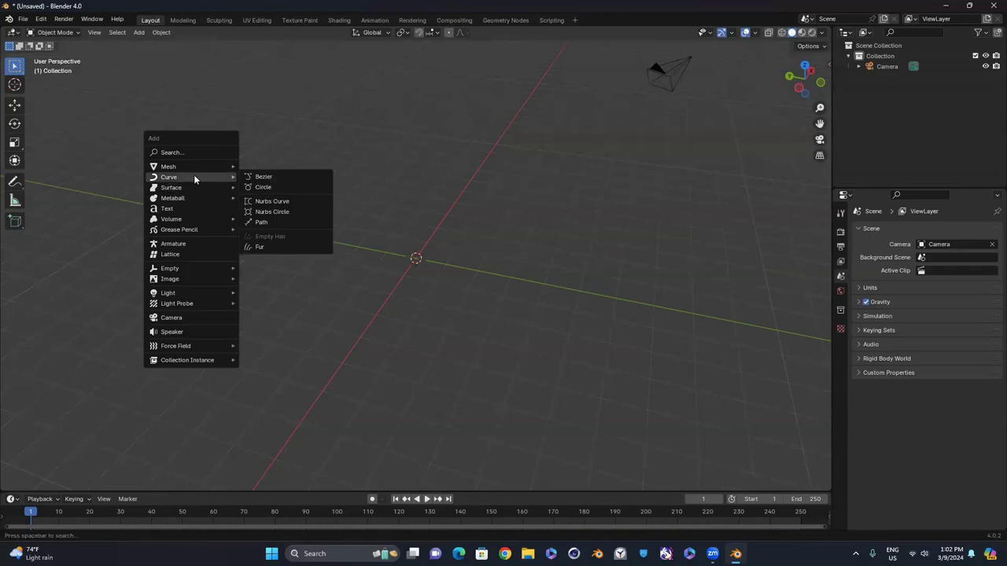
{"action": "mouse_move", "coordinate": [228, 168]}
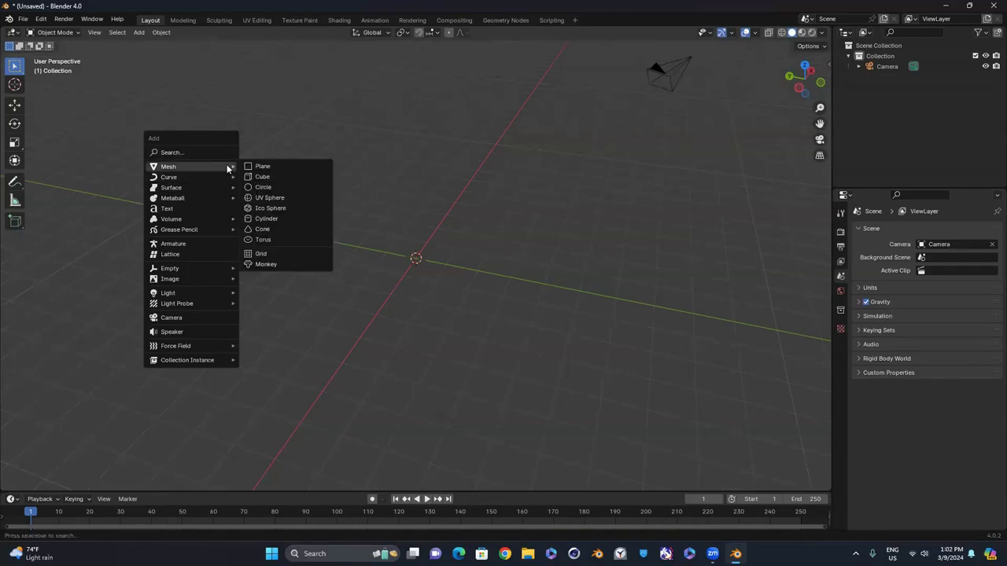
{"action": "left_click", "coordinate": [268, 176]}
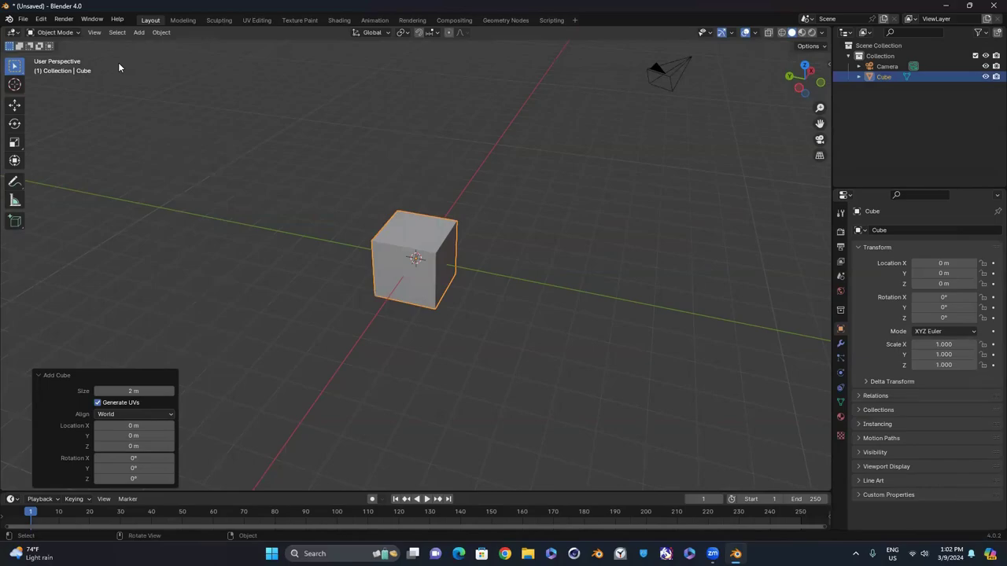
Switch the new cube into Edit Mode from the mode dropdown
{"action": "scroll", "coordinate": [119, 68], "scroll_direction": "up", "scroll_amount": 1}
{"action": "left_click", "coordinate": [49, 33]}
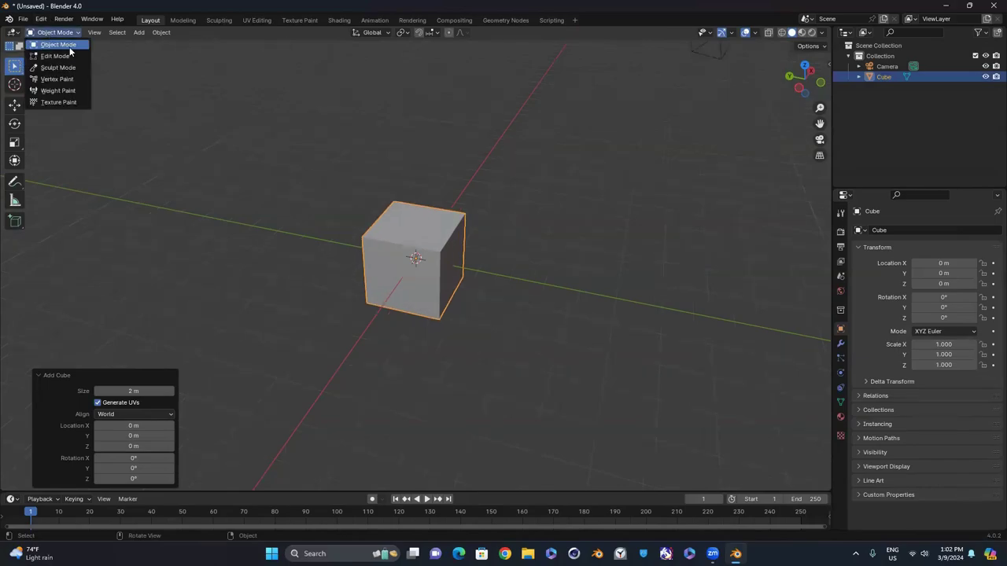
{"action": "left_click", "coordinate": [70, 55]}
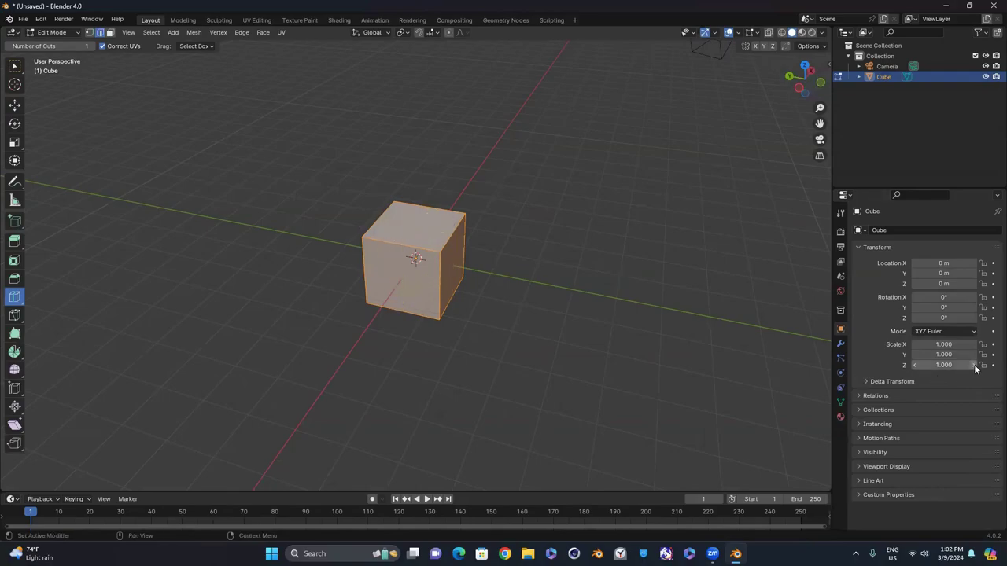
Set the cube's Z scale to 0.080 in Object properties, flattening it into a slab
{"action": "left_click", "coordinate": [944, 365]}
{"action": "type", "text": "0.55"}
{"action": "key", "text": "Return"}
{"action": "left_click_drag", "start_coordinate": [944, 365], "coordinate": [905, 365]}
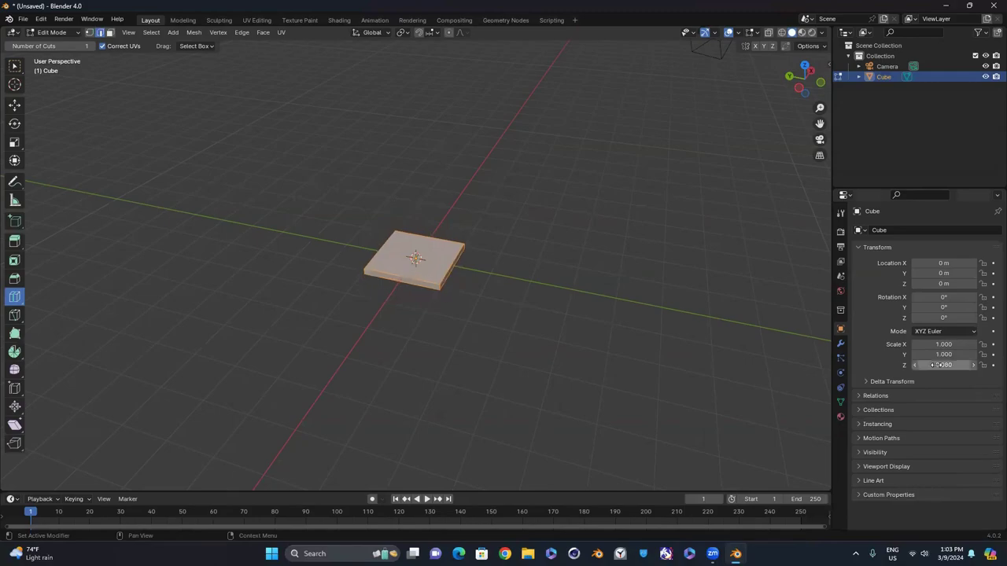
{"action": "mouse_move", "coordinate": [805, 81]}
{"action": "left_mouse_down"}
{"action": "mouse_move", "coordinate": [825, 78]}
{"action": "mouse_move", "coordinate": [465, 89]}
{"action": "mouse_move", "coordinate": [735, 63]}
{"action": "mouse_move", "coordinate": [787, 71]}
{"action": "mouse_move", "coordinate": [756, 74]}
{"action": "mouse_move", "coordinate": [795, 72]}
{"action": "left_mouse_up"}
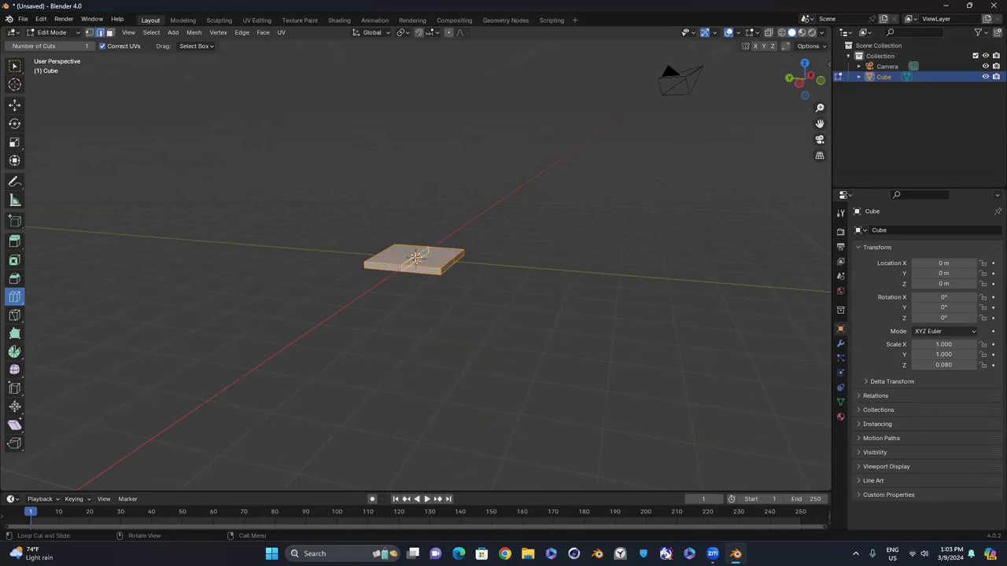
Add the first edge loops across the slab, then switch to top view and select it all
{"action": "left_click_drag", "start_coordinate": [416, 259], "coordinate": [375, 267]}
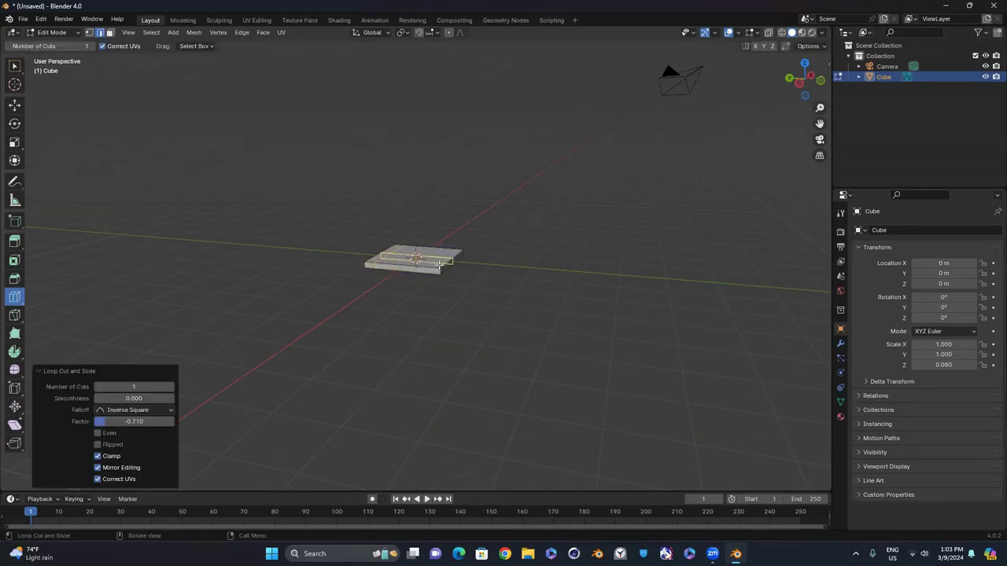
{"action": "left_click_drag", "start_coordinate": [455, 262], "coordinate": [457, 257]}
{"action": "left_click", "coordinate": [804, 63]}
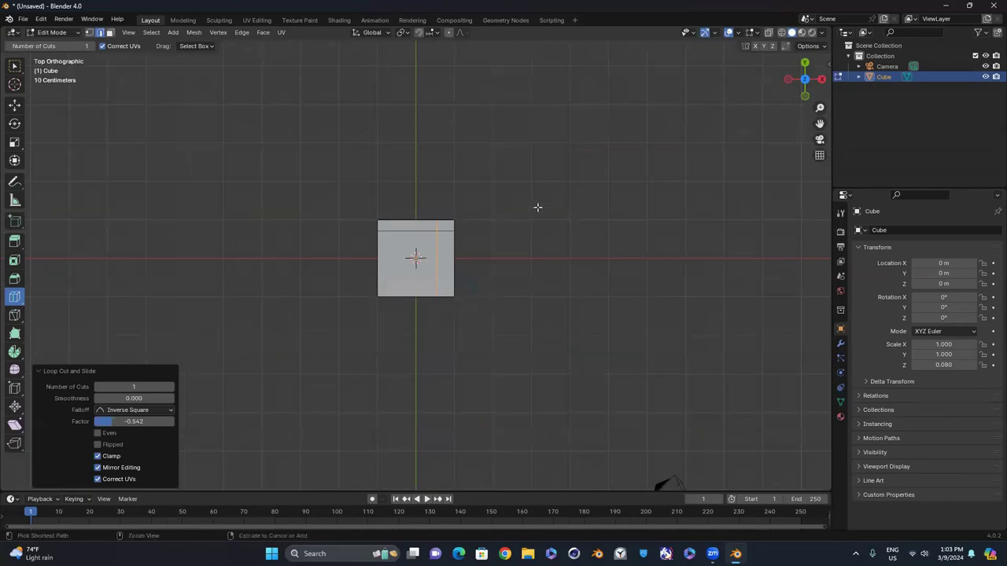
{"action": "key", "text": "a"}
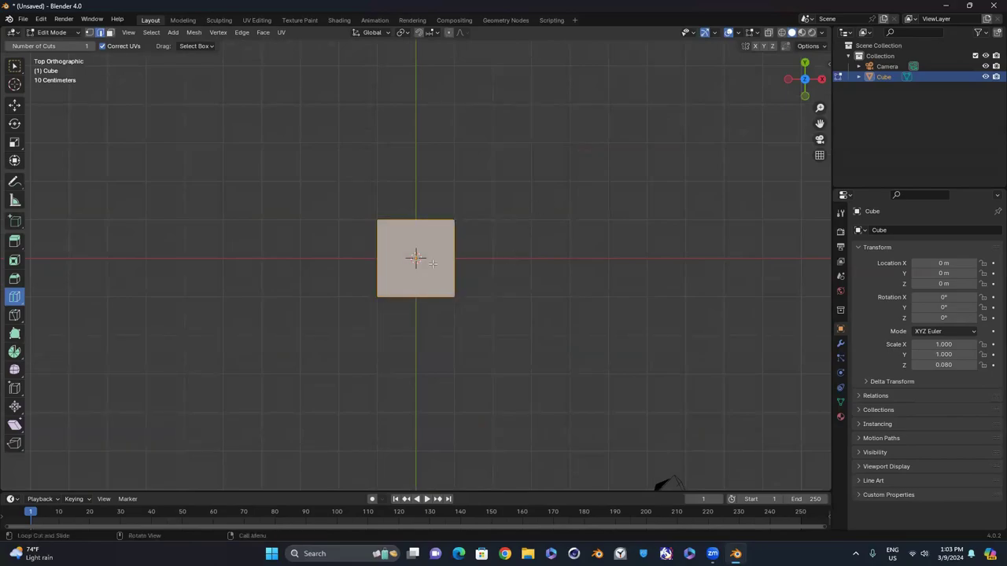
{"action": "scroll", "coordinate": [723, 173], "scroll_direction": "up", "scroll_amount": 7}
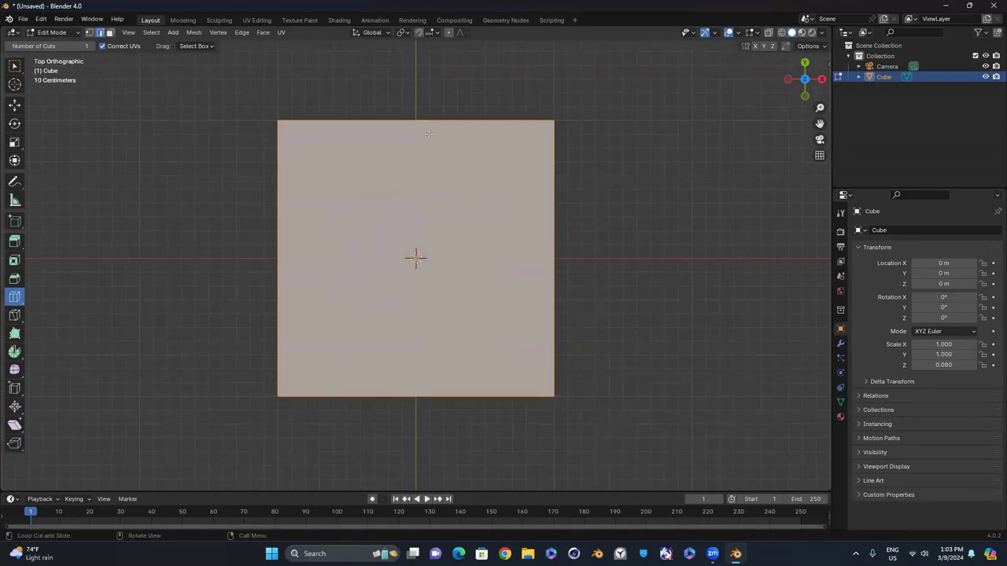
Add loops near the slab's right, top, left and bottom edges
{"action": "left_click_drag", "start_coordinate": [429, 130], "coordinate": [538, 136]}
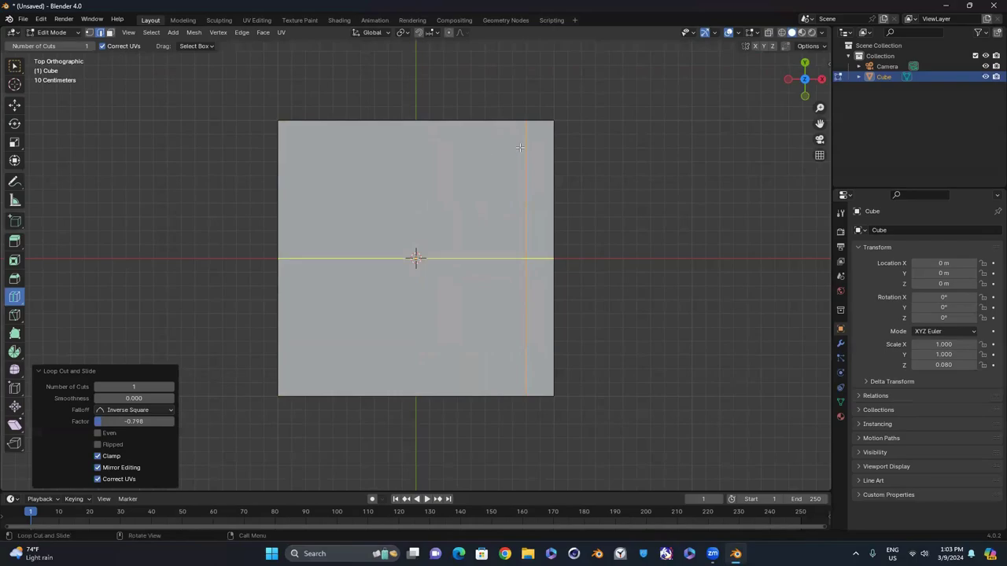
{"action": "left_click_drag", "start_coordinate": [415, 257], "coordinate": [568, 141]}
{"action": "left_click_drag", "start_coordinate": [405, 157], "coordinate": [309, 169]}
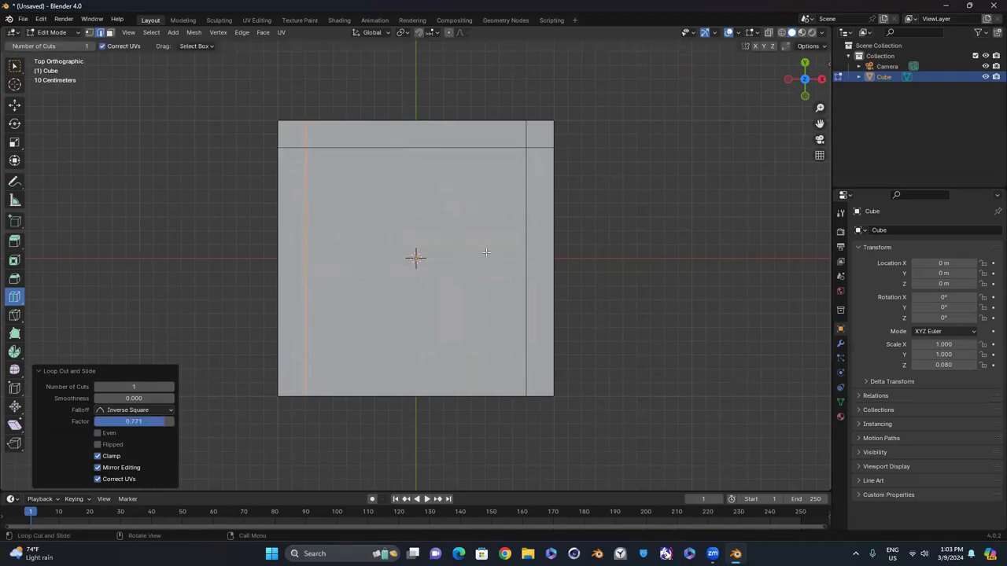
{"action": "left_click_drag", "start_coordinate": [288, 272], "coordinate": [305, 370]}
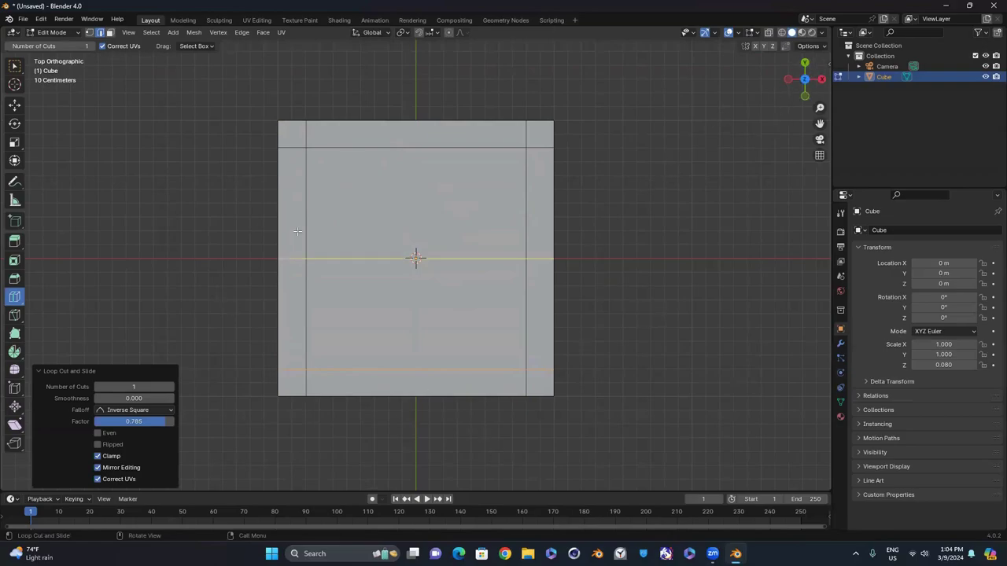
Check the slab from side and underneath, add another loop near its left edge, and undo the extra cut
{"action": "left_click_drag", "start_coordinate": [811, 99], "coordinate": [803, 163]}
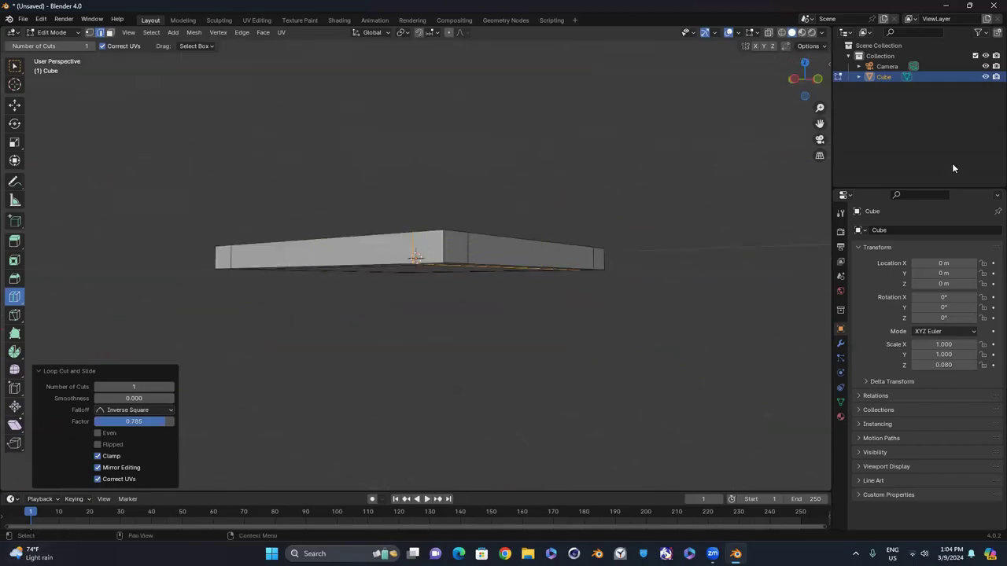
{"action": "left_click_drag", "start_coordinate": [811, 82], "coordinate": [809, 65]}
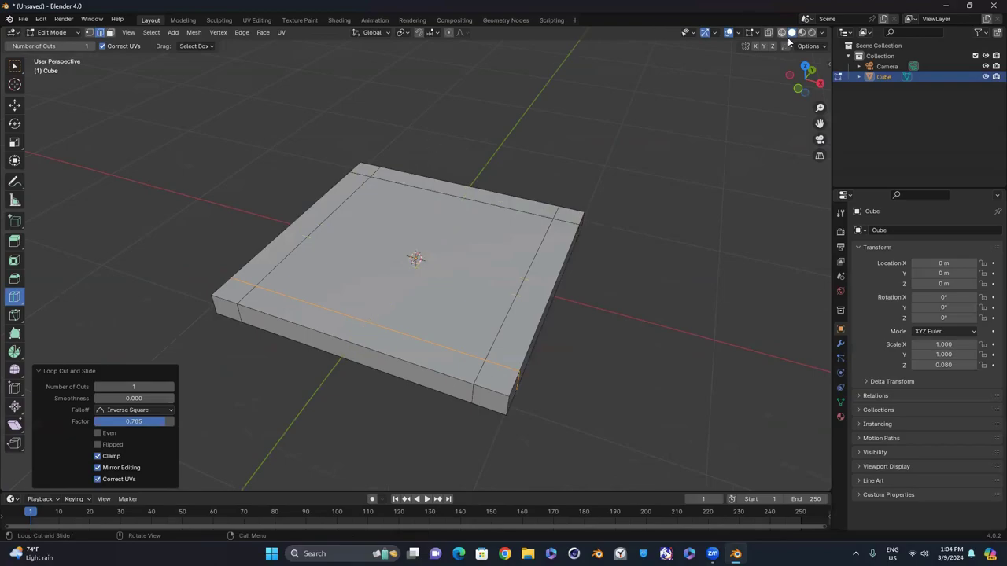
{"action": "left_click_drag", "start_coordinate": [799, 87], "coordinate": [681, 130]}
{"action": "scroll", "coordinate": [666, 128], "scroll_direction": "down", "scroll_amount": 6}
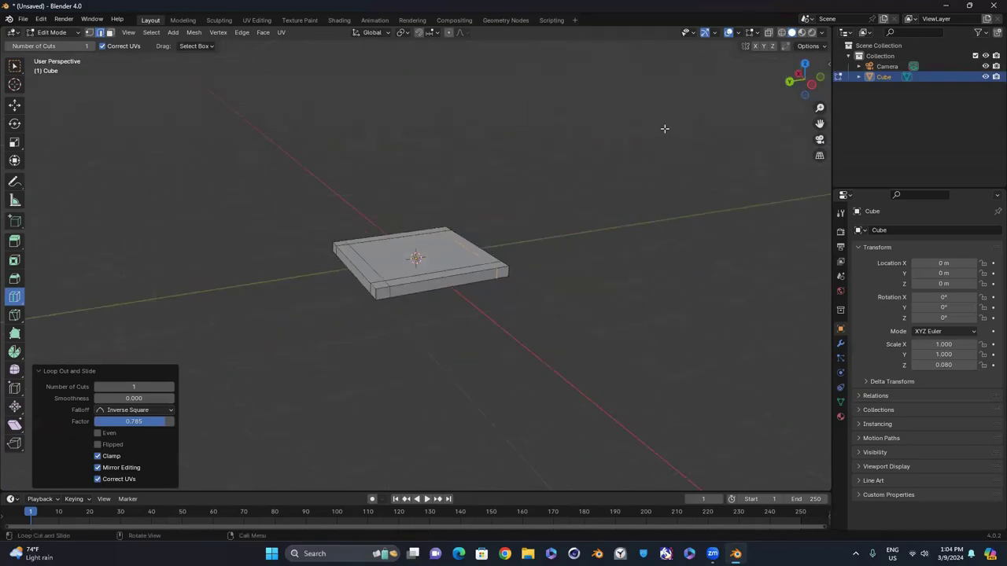
{"action": "left_click", "coordinate": [804, 91]}
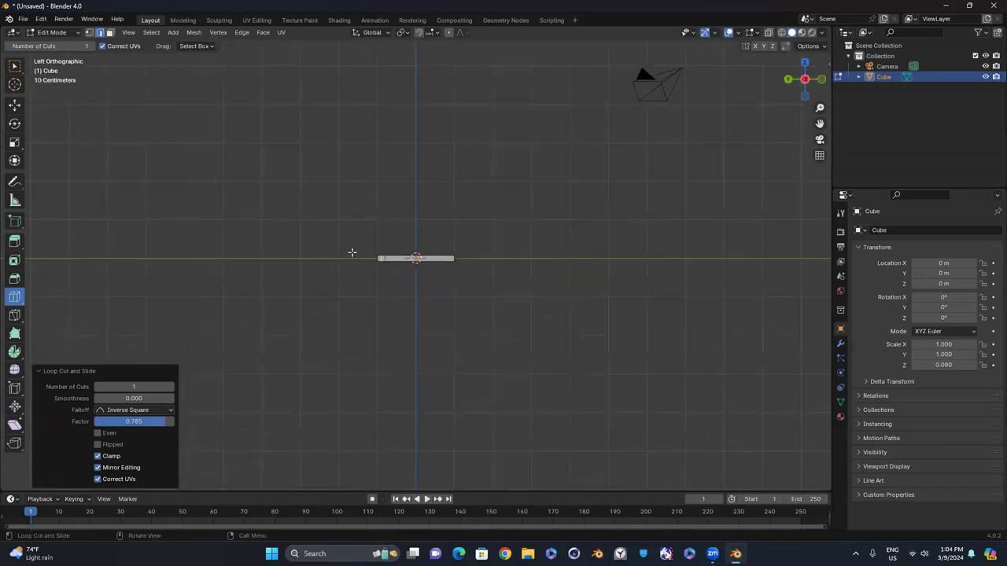
{"action": "left_click_drag", "start_coordinate": [803, 78], "coordinate": [779, 93]}
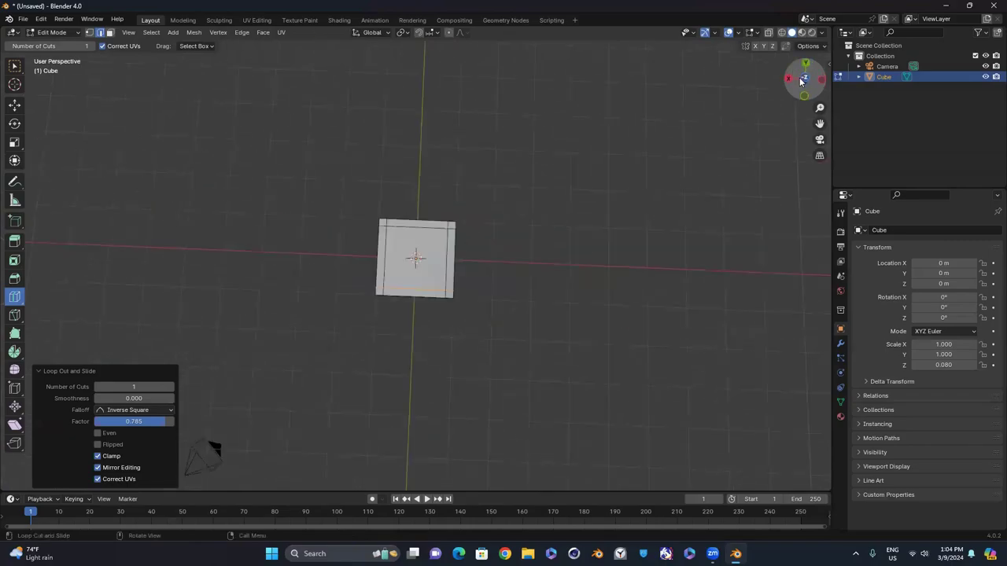
{"action": "middle_click_drag", "start_coordinate": [504, 331], "coordinate": [584, 203]}
{"action": "key", "text": "ctrl+KP_7"}
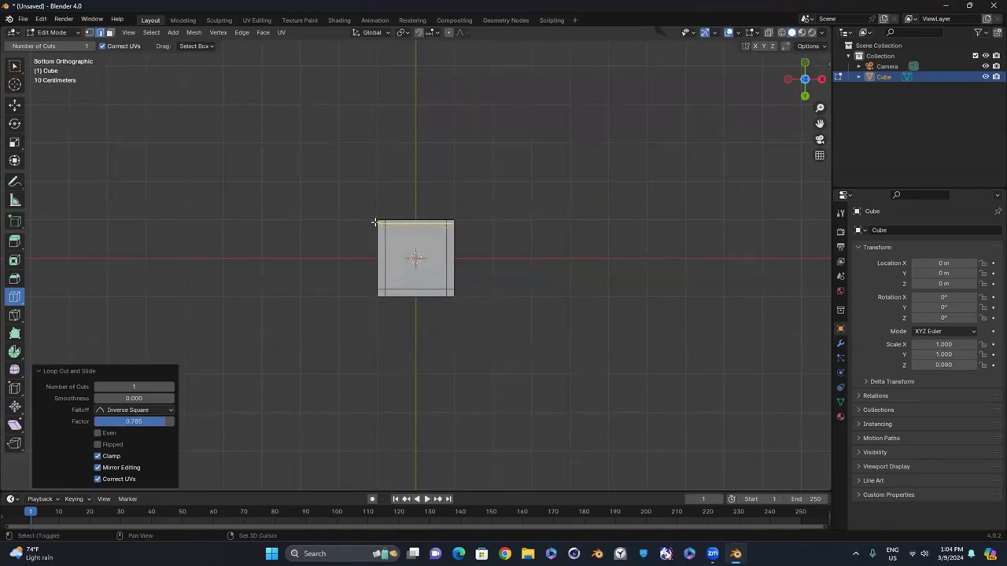
{"action": "left_click_drag", "start_coordinate": [377, 222], "coordinate": [384, 223]}
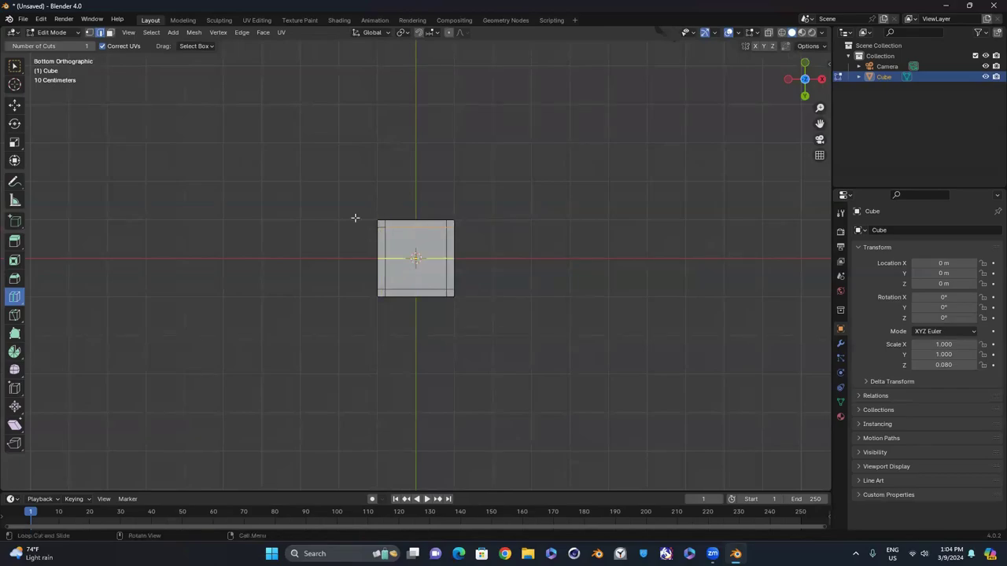
{"action": "left_click", "coordinate": [110, 33]}
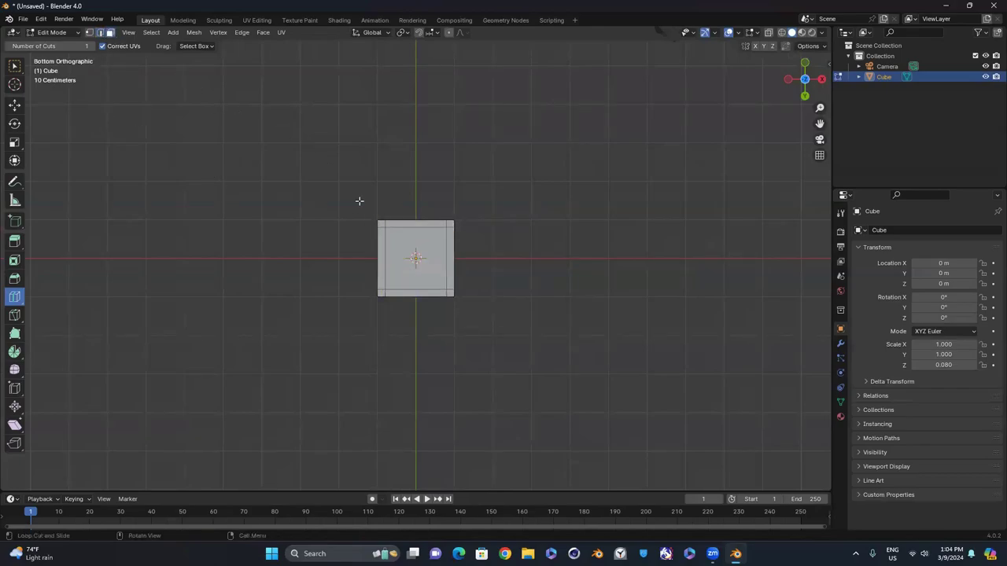
{"action": "left_click", "coordinate": [385, 243]}
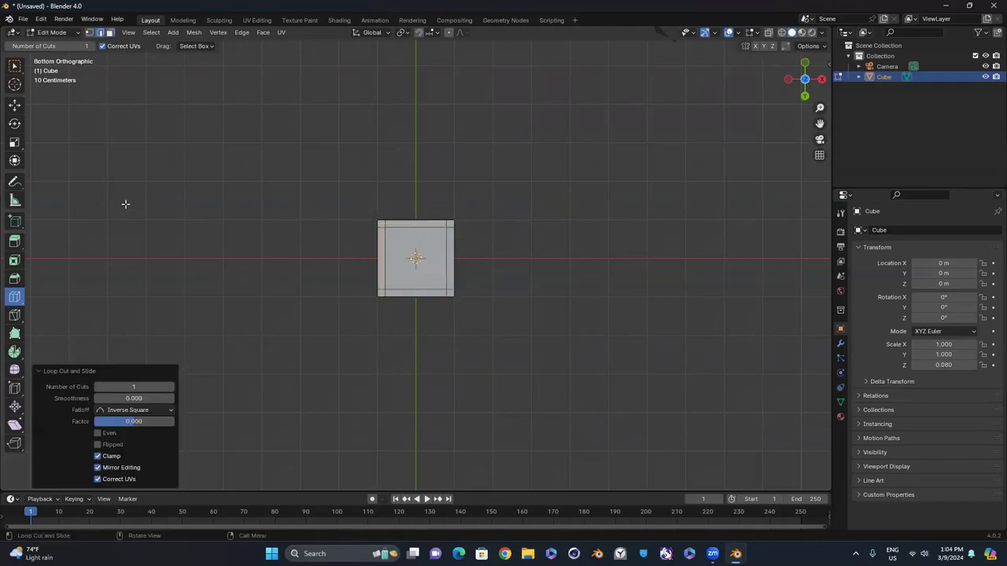
{"action": "key", "text": "ctrl"}
{"action": "key", "text": "ctrl+z"}
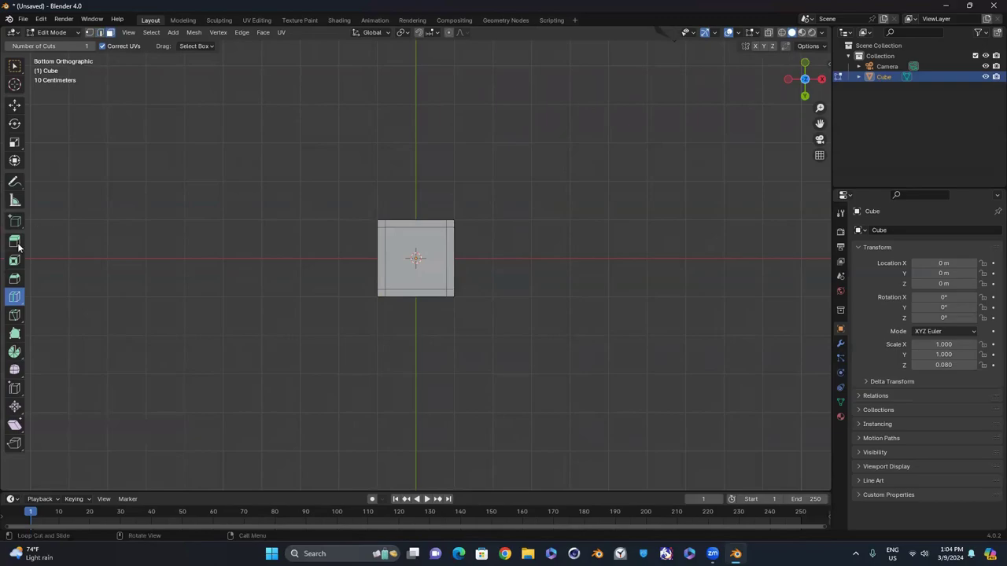
Back in plain selection, pick the slab's four corner vertices, then clear the selection
{"action": "left_click", "coordinate": [19, 66]}
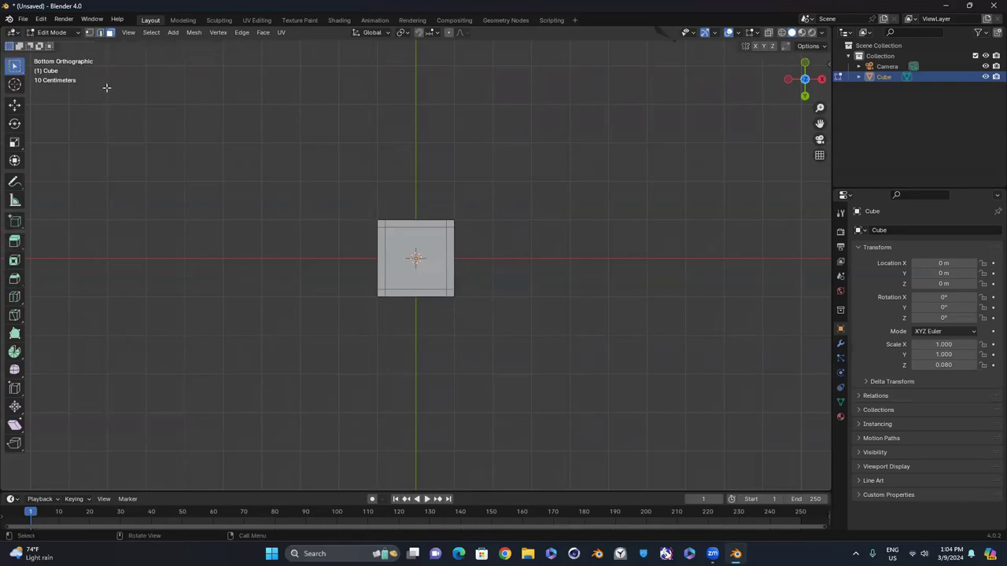
{"action": "left_click", "coordinate": [379, 225]}
{"action": "left_click", "coordinate": [449, 224], "text": "shift"}
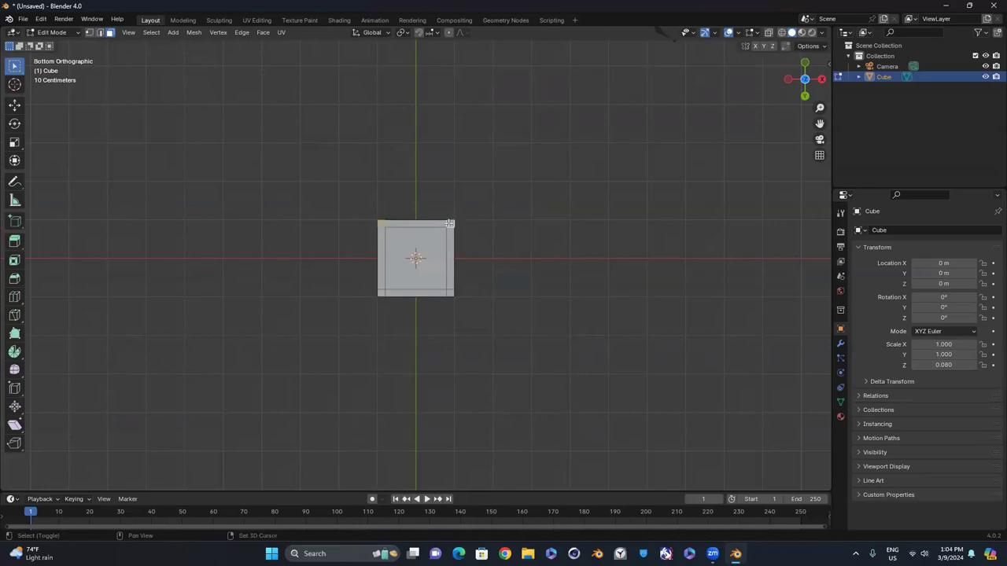
{"action": "left_click", "coordinate": [450, 294], "text": "shift"}
{"action": "left_click", "coordinate": [380, 292], "text": "shift"}
{"action": "key", "text": "alt+a"}
Reselect the slab's top-left, top-right, bottom-right and bottom-left corner vertices
{"action": "left_click", "coordinate": [380, 224]}
{"action": "left_click", "coordinate": [450, 224]}
{"action": "left_click", "coordinate": [380, 224]}
{"action": "left_click", "coordinate": [446, 225], "text": "shift"}
{"action": "left_click", "coordinate": [432, 226], "text": "shift"}
{"action": "left_click", "coordinate": [450, 224], "text": "shift"}
{"action": "left_click", "coordinate": [450, 296], "text": "shift"}
{"action": "left_click", "coordinate": [378, 292], "text": "shift"}
Switch to a straight-on front orthographic view of the slab
{"action": "scroll", "coordinate": [624, 169], "scroll_direction": "down", "scroll_amount": 2}
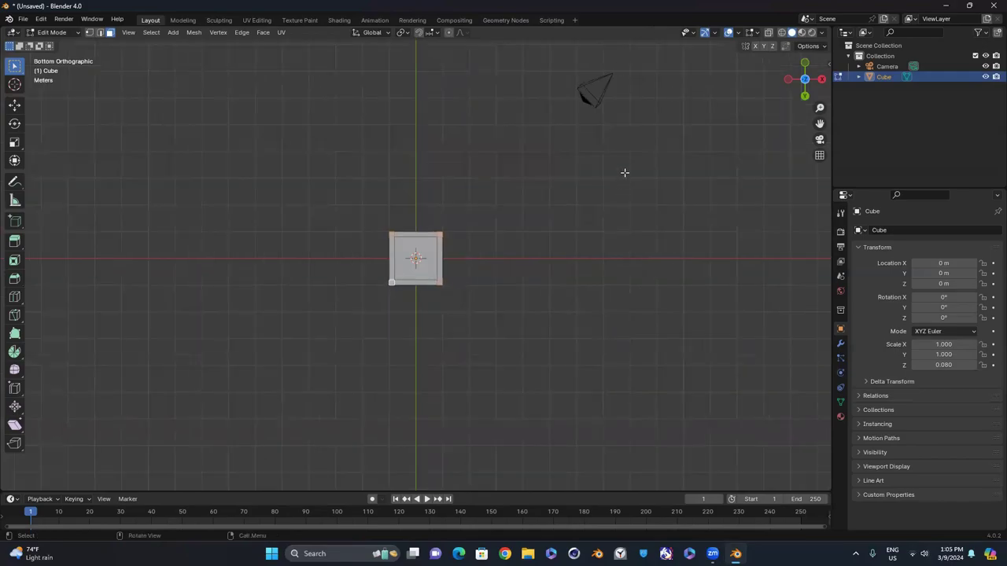
{"action": "scroll", "coordinate": [756, 136], "scroll_direction": "up", "scroll_amount": 2}
{"action": "mouse_move", "coordinate": [805, 79]}
{"action": "left_mouse_down"}
{"action": "mouse_move", "coordinate": [782, 98]}
{"action": "mouse_move", "coordinate": [804, 82]}
{"action": "left_mouse_up"}
{"action": "left_click", "coordinate": [805, 83]}
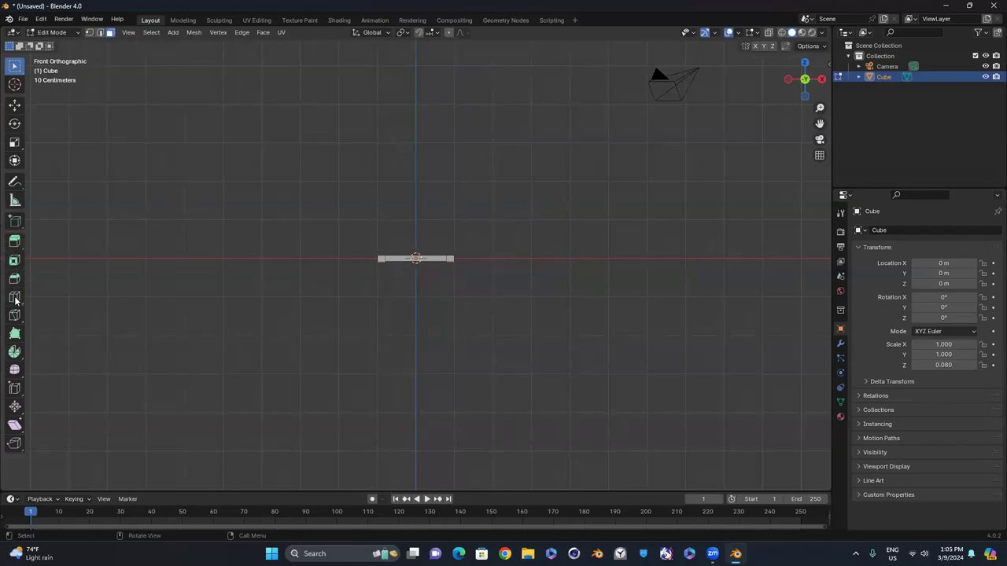
Extrude the four corner regions about 1.347 m downward into legs and orbit to check
{"action": "left_click", "coordinate": [15, 240]}
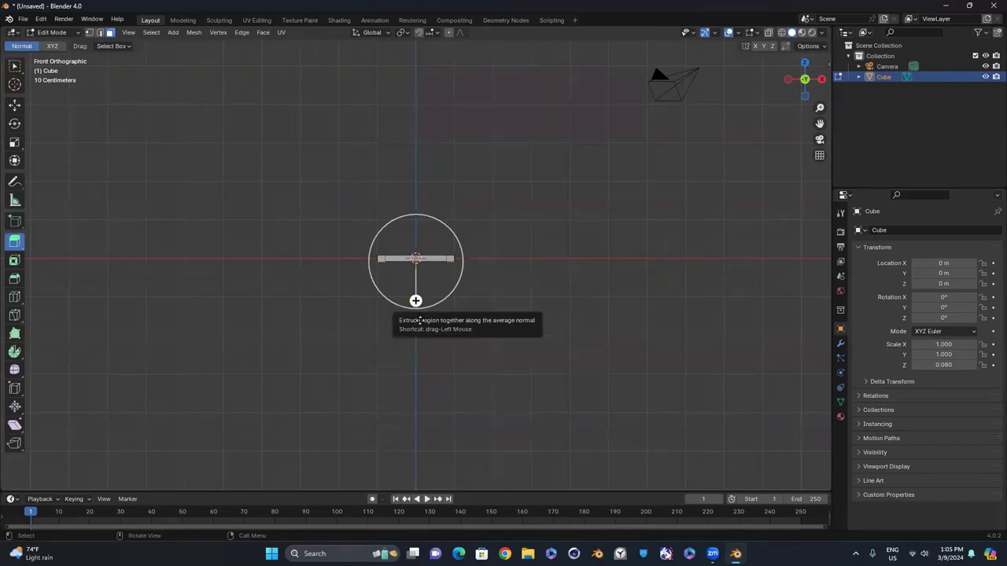
{"action": "left_click_drag", "start_coordinate": [415, 299], "coordinate": [415, 354]}
{"action": "left_click", "coordinate": [599, 254]}
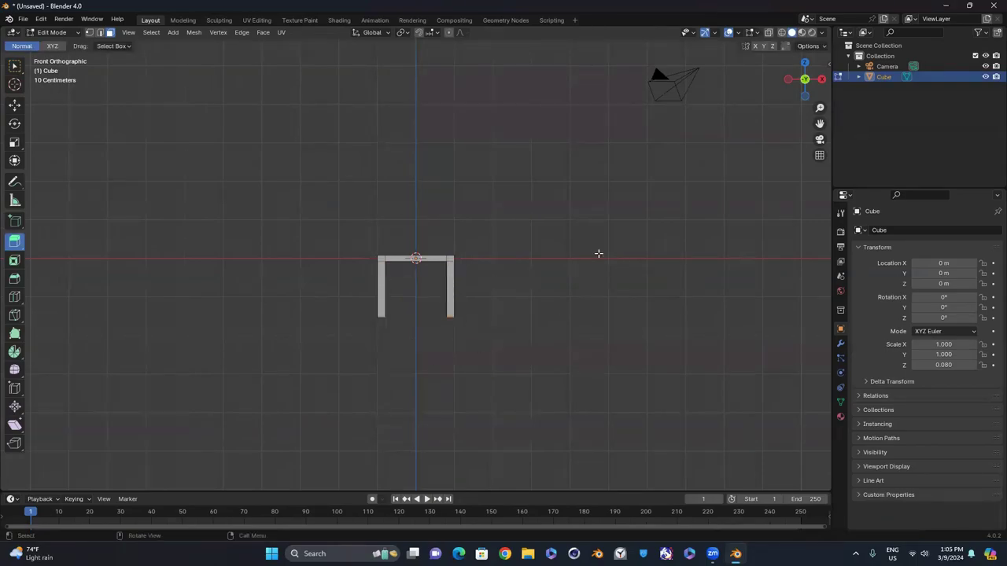
{"action": "left_click_drag", "start_coordinate": [818, 93], "coordinate": [802, 110]}
{"action": "left_click_drag", "start_coordinate": [63, 69], "coordinate": [449, 247]}
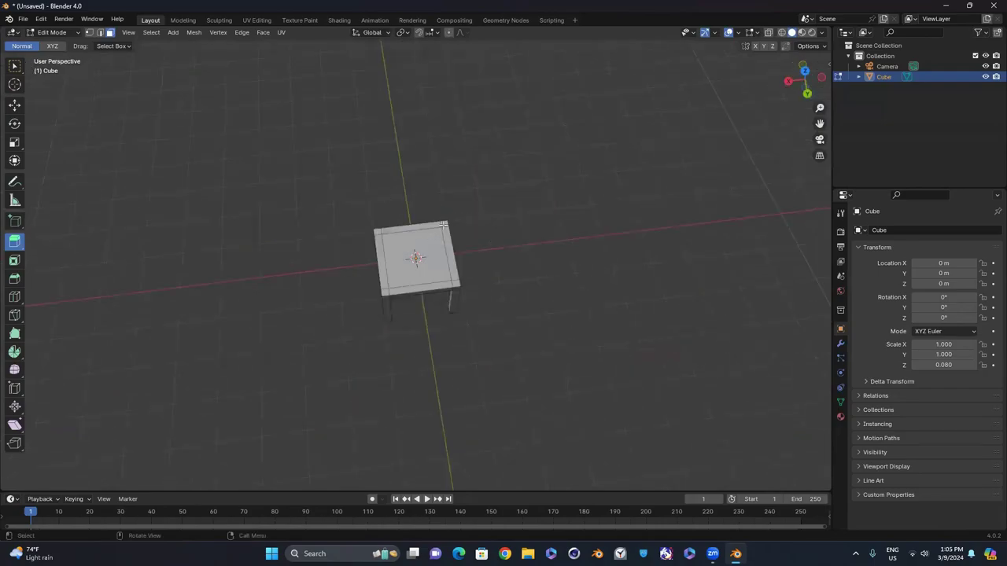
{"action": "left_click", "coordinate": [14, 66]}
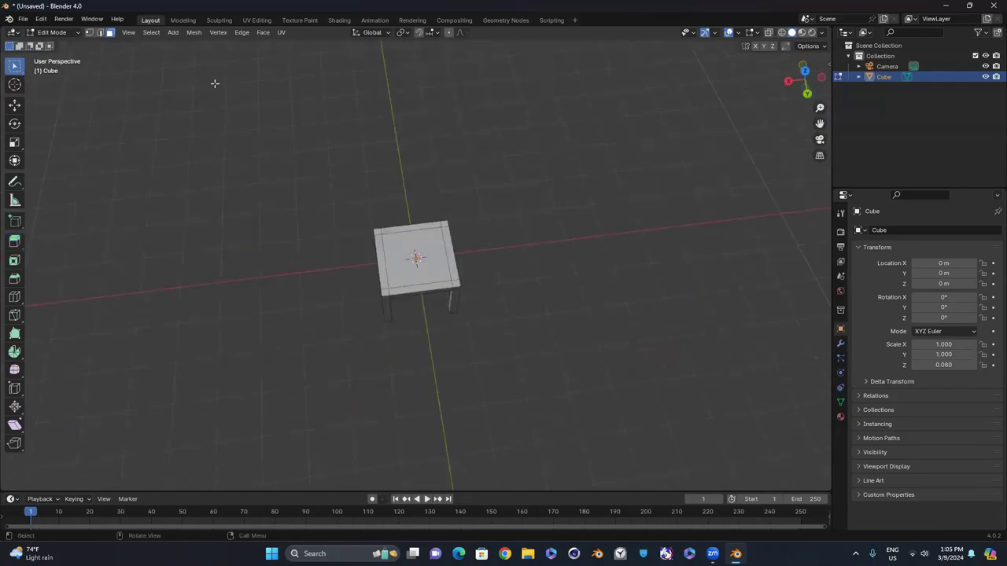
Extrude the seat's rear corners about 1.905 m upward, then return to Right Orthographic
{"action": "left_click", "coordinate": [14, 241]}
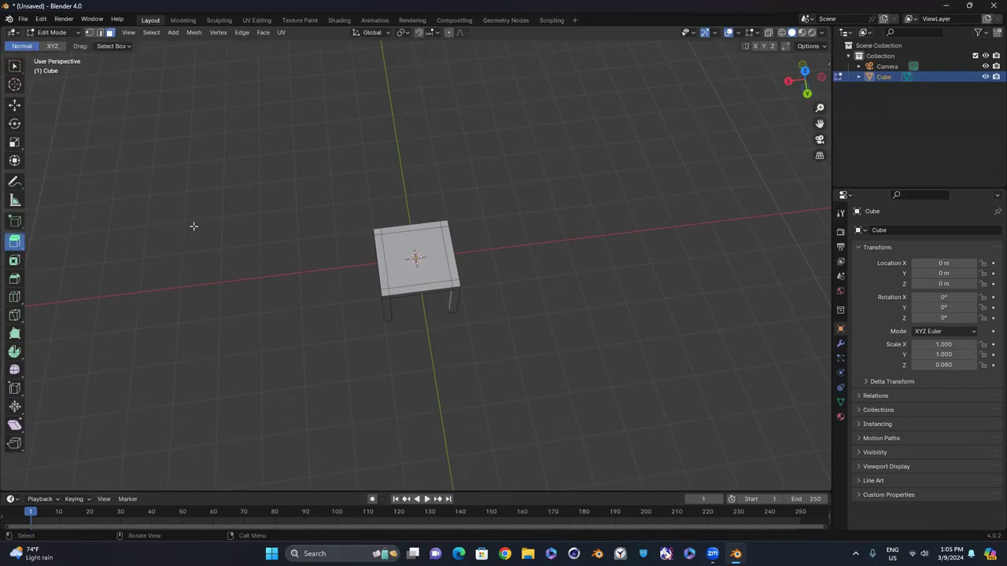
{"action": "left_click", "coordinate": [443, 224]}
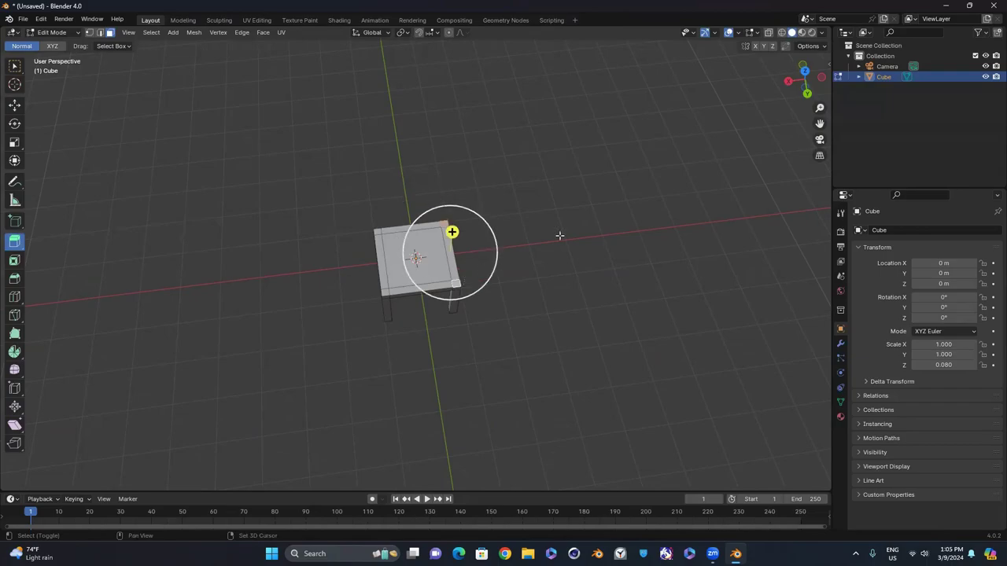
{"action": "left_click_drag", "start_coordinate": [806, 85], "coordinate": [804, 77]}
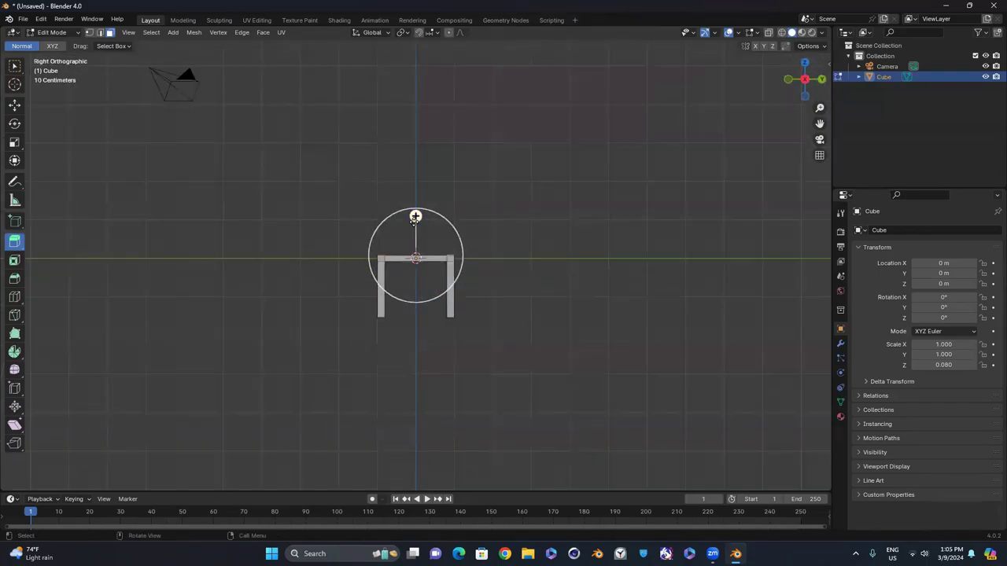
{"action": "left_click_drag", "start_coordinate": [414, 217], "coordinate": [433, 139]}
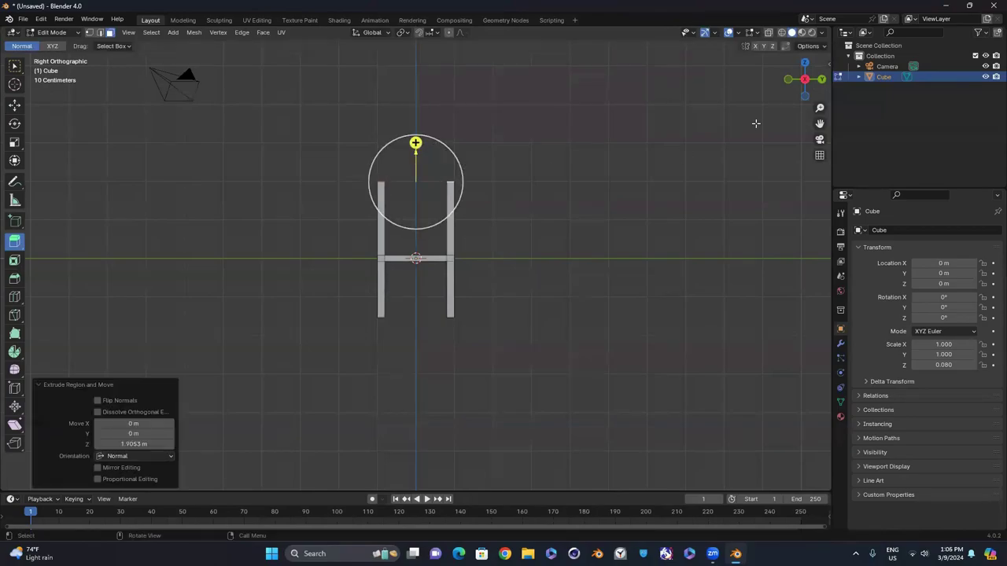
{"action": "left_click_drag", "start_coordinate": [804, 79], "coordinate": [802, 78]}
{"action": "left_click", "coordinate": [801, 92]}
{"action": "scroll", "coordinate": [548, 205], "scroll_direction": "up", "scroll_amount": 4}
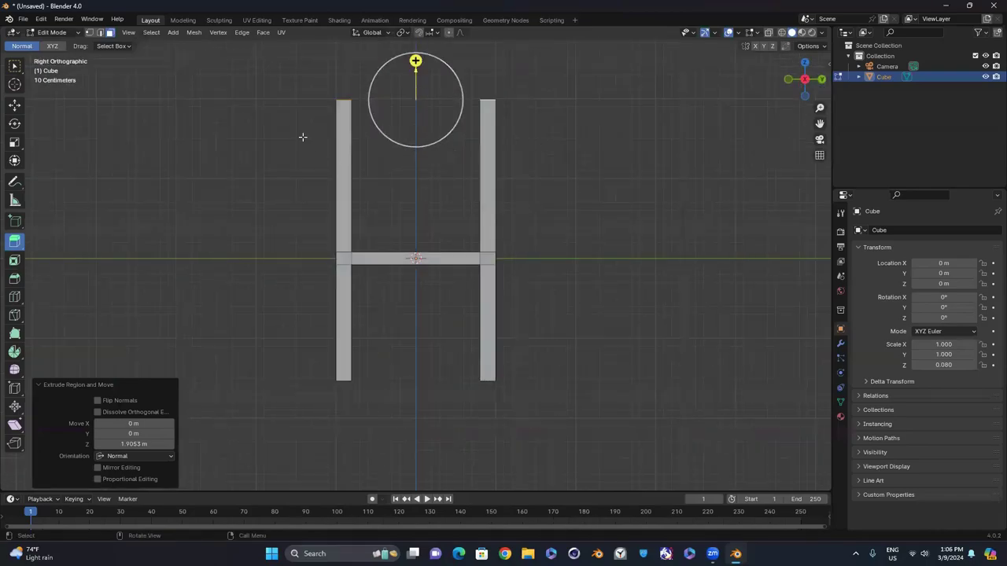
Add several horizontal loop cuts along the left back post, the last slid by factor -0.453
{"action": "left_click", "coordinate": [18, 299]}
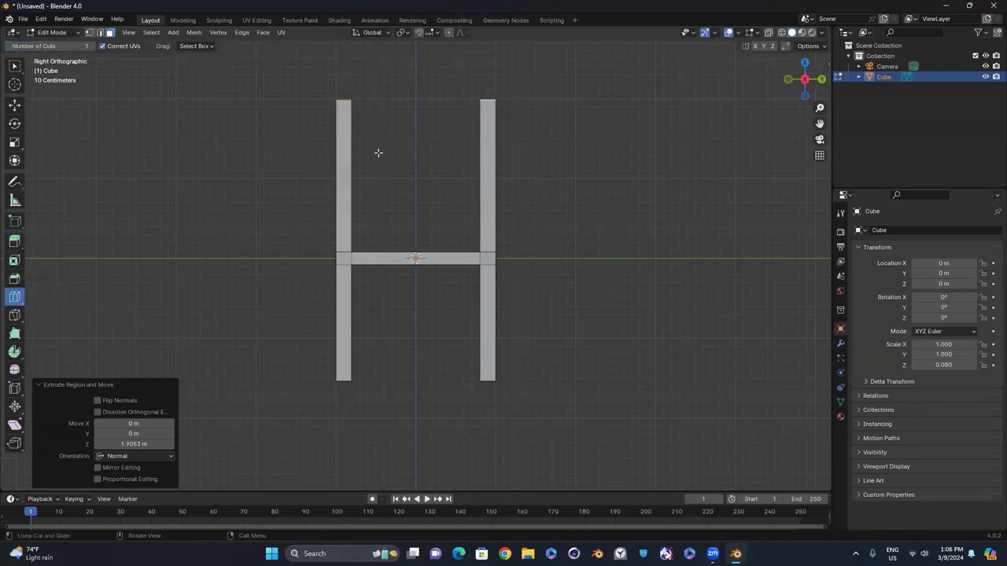
{"action": "left_click_drag", "start_coordinate": [338, 178], "coordinate": [344, 122]}
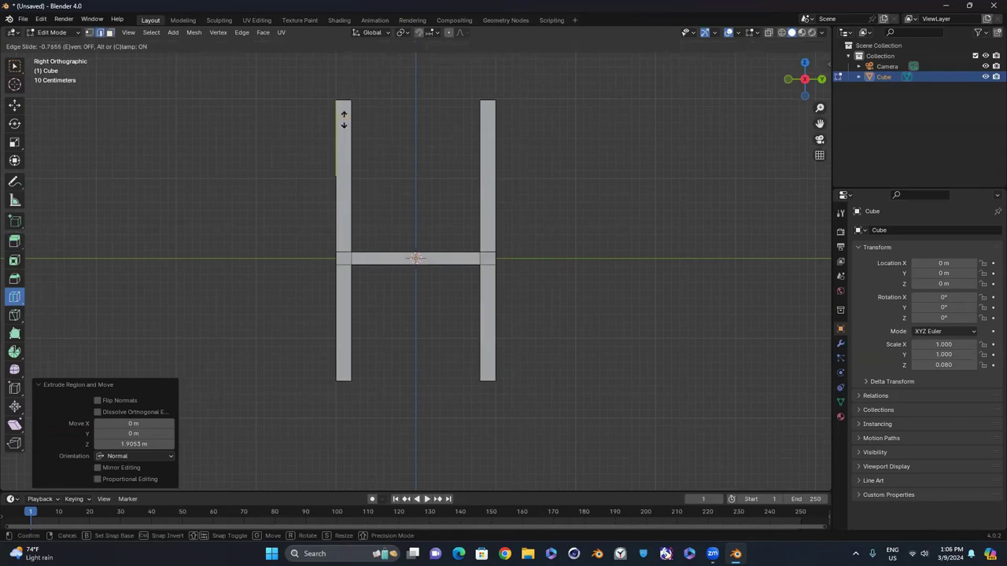
{"action": "left_click_drag", "start_coordinate": [344, 119], "coordinate": [344, 118]}
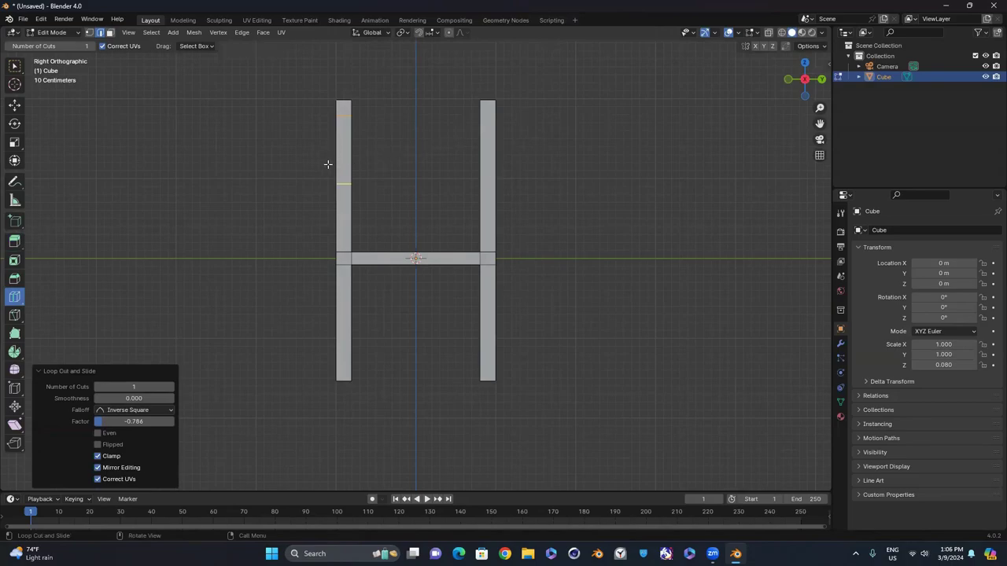
{"action": "left_click_drag", "start_coordinate": [347, 179], "coordinate": [369, 160]}
{"action": "left_click_drag", "start_coordinate": [351, 196], "coordinate": [383, 173]}
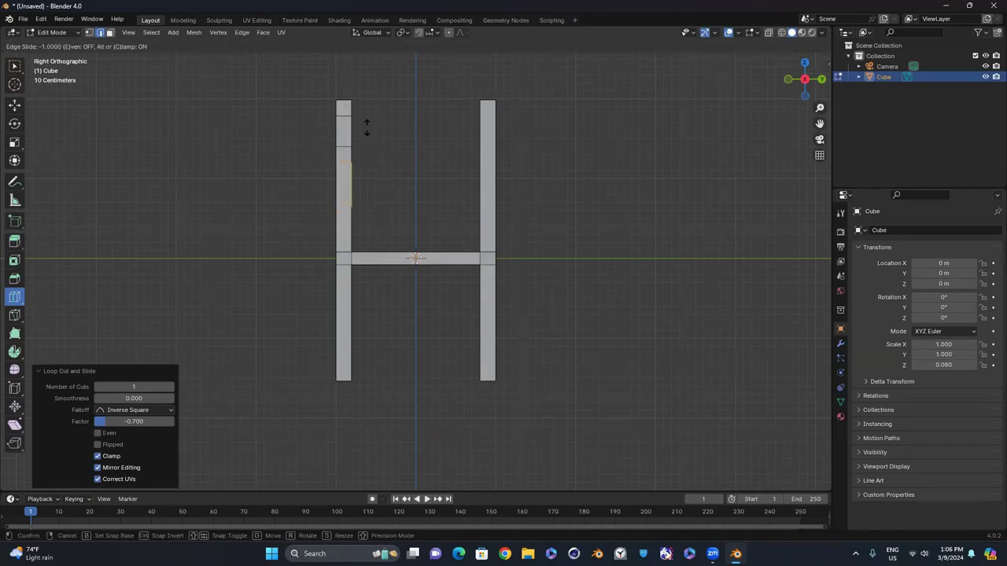
{"action": "left_click_drag", "start_coordinate": [366, 127], "coordinate": [357, 139]}
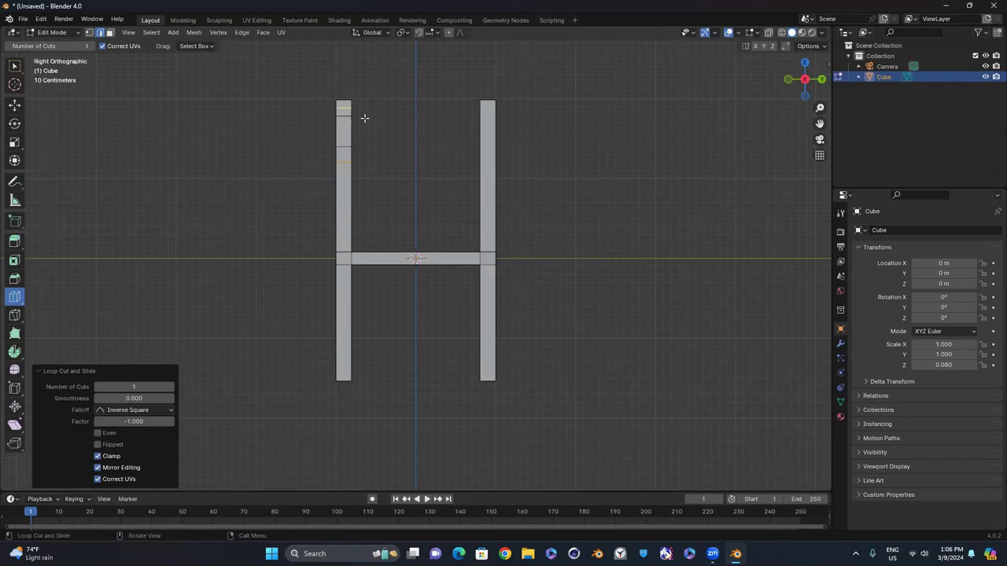
{"action": "mouse_move", "coordinate": [349, 195]}
{"action": "left_mouse_down"}
{"action": "mouse_move", "coordinate": [378, 155]}
{"action": "mouse_move", "coordinate": [391, 182]}
{"action": "mouse_move", "coordinate": [352, 211]}
{"action": "mouse_move", "coordinate": [365, 199]}
{"action": "left_mouse_up"}
{"action": "mouse_move", "coordinate": [804, 78]}
{"action": "left_mouse_down"}
{"action": "mouse_move", "coordinate": [758, 96]}
{"action": "mouse_move", "coordinate": [798, 79]}
{"action": "mouse_move", "coordinate": [790, 85]}
{"action": "left_mouse_up"}
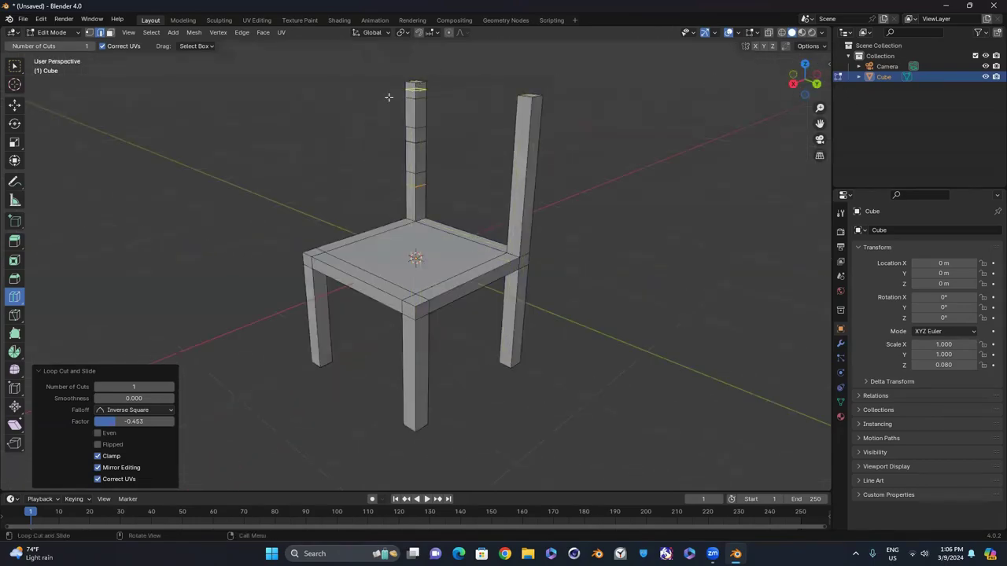
In Face select mode, select the slat faces along the left back post
{"action": "left_click", "coordinate": [15, 241]}
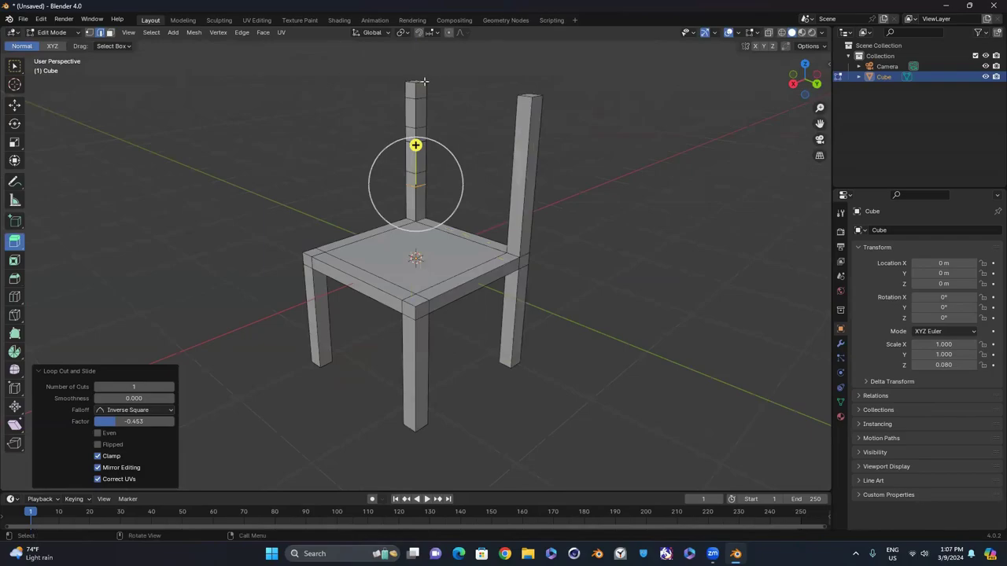
{"action": "left_click", "coordinate": [110, 32]}
{"action": "left_click", "coordinate": [414, 90]}
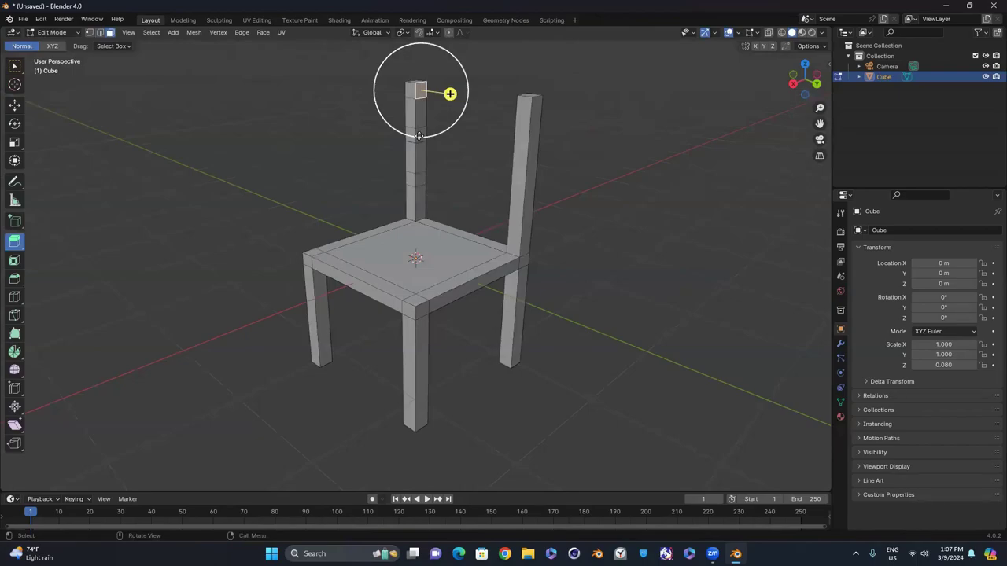
{"action": "left_click", "coordinate": [419, 135], "text": "shift"}
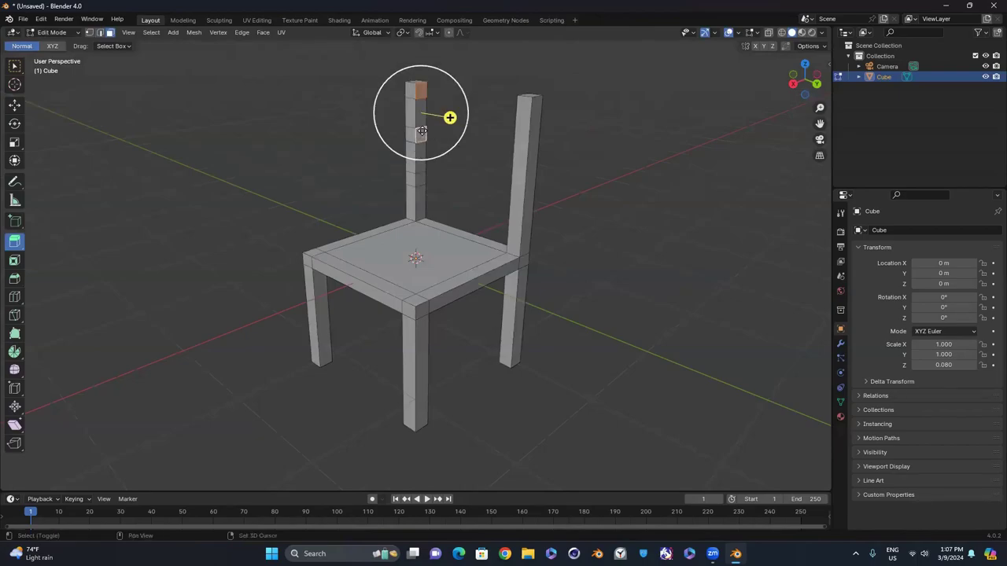
{"action": "left_click", "coordinate": [422, 186], "text": "shift"}
{"action": "left_click", "coordinate": [422, 210], "text": "shift"}
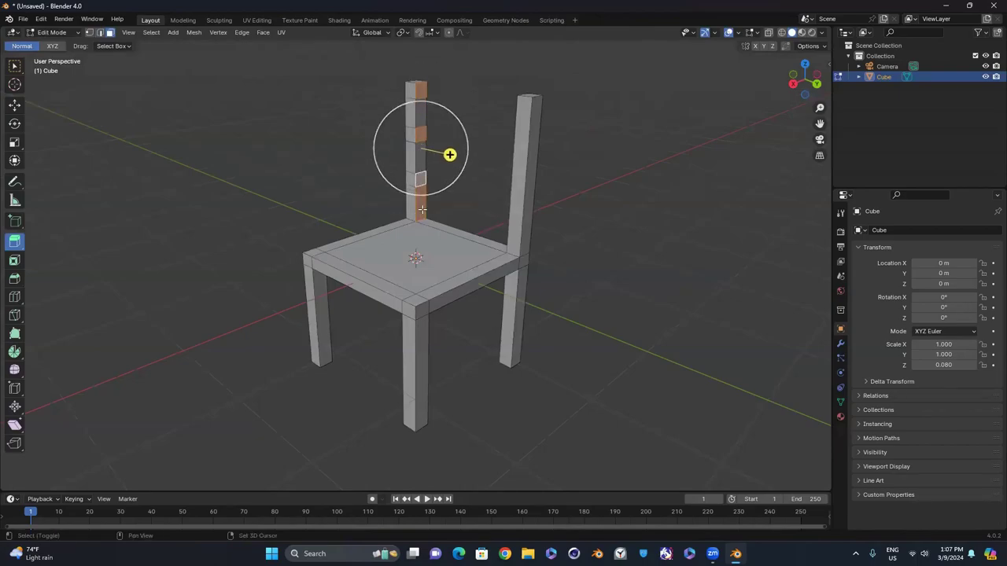
Extrude the selected faces 1.6166 m across to the right post as backrest slats
{"action": "left_click_drag", "start_coordinate": [801, 80], "coordinate": [822, 80]}
{"action": "left_click_drag", "start_coordinate": [396, 149], "coordinate": [517, 140]}
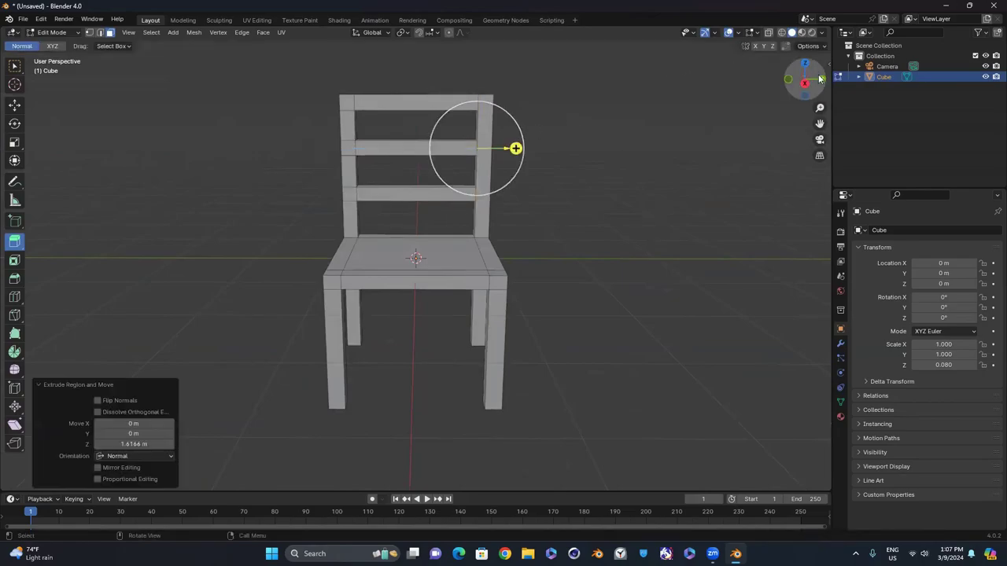
{"action": "left_click_drag", "start_coordinate": [814, 87], "coordinate": [783, 114]}
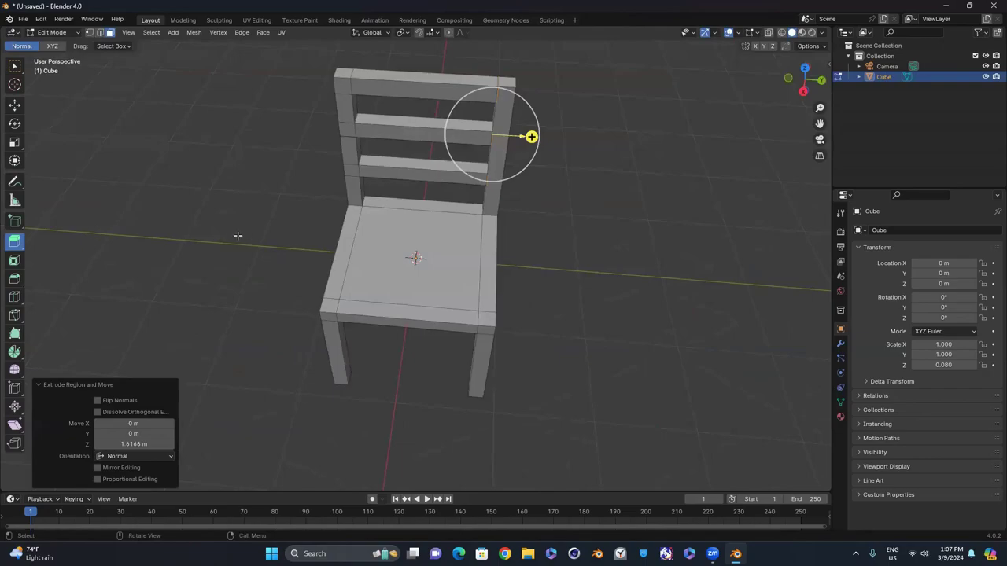
Select both seat side faces and extrude them about 0.4968 m upward
{"action": "left_click", "coordinate": [346, 244]}
{"action": "left_click", "coordinate": [489, 251], "text": "shift"}
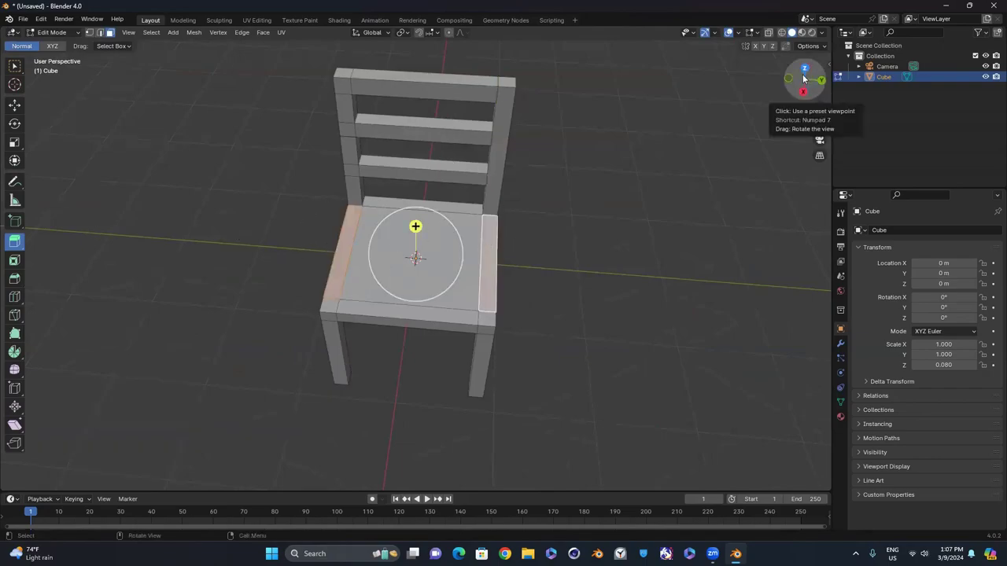
{"action": "left_click_drag", "start_coordinate": [804, 79], "coordinate": [810, 81]}
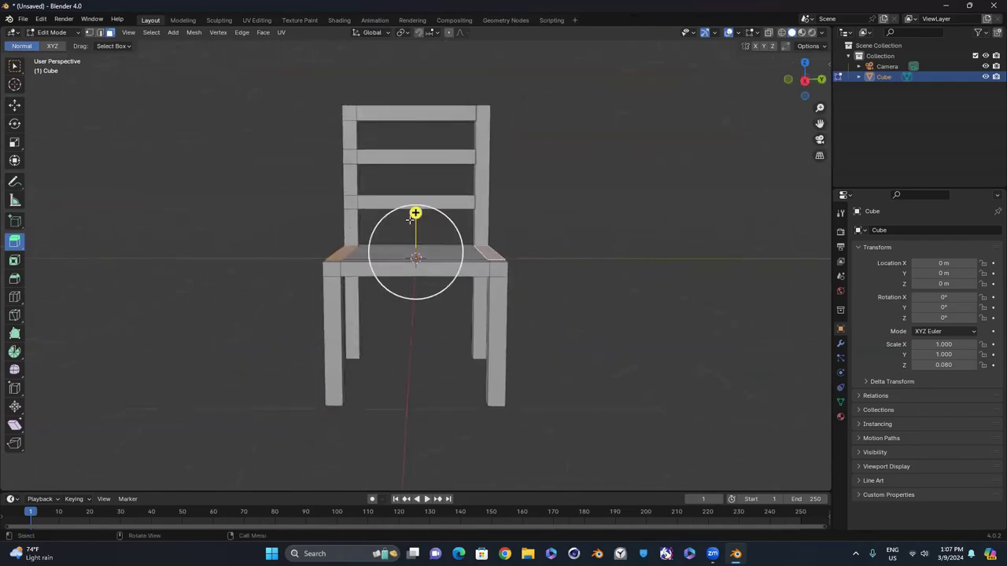
{"action": "left_click_drag", "start_coordinate": [415, 211], "coordinate": [417, 178]}
{"action": "mouse_move", "coordinate": [803, 78]}
{"action": "left_mouse_down"}
{"action": "mouse_move", "coordinate": [767, 84]}
{"action": "mouse_move", "coordinate": [795, 98]}
{"action": "mouse_move", "coordinate": [802, 84]}
{"action": "left_mouse_up"}
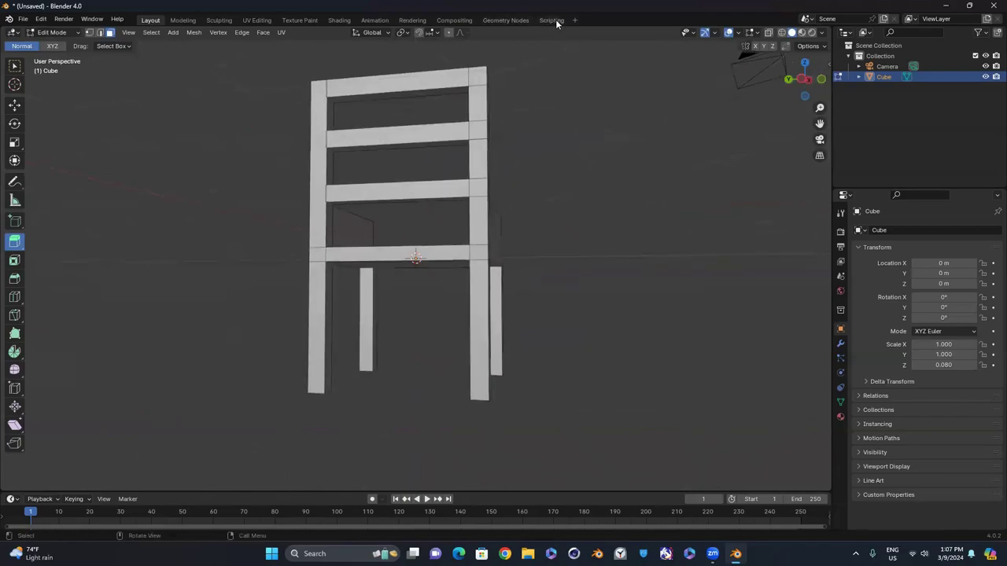